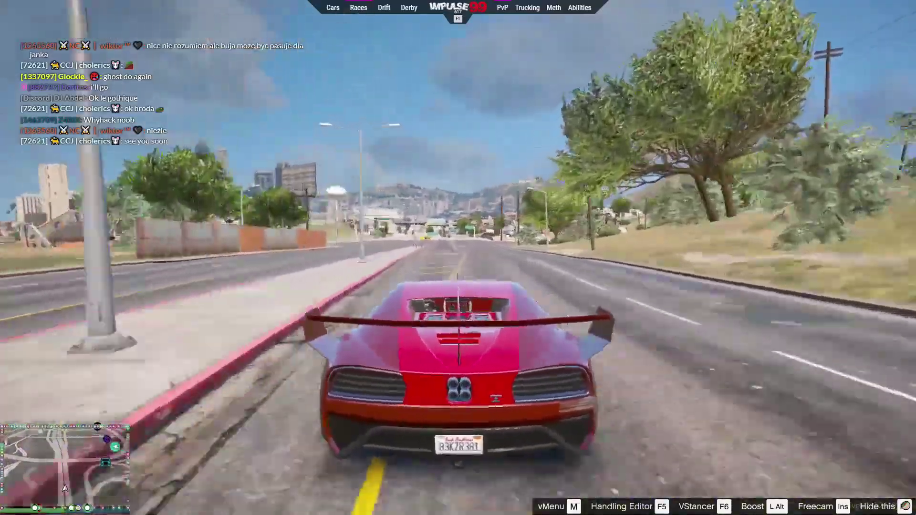
- Drive the car back into its lane, around the bend and along the road
key(d)
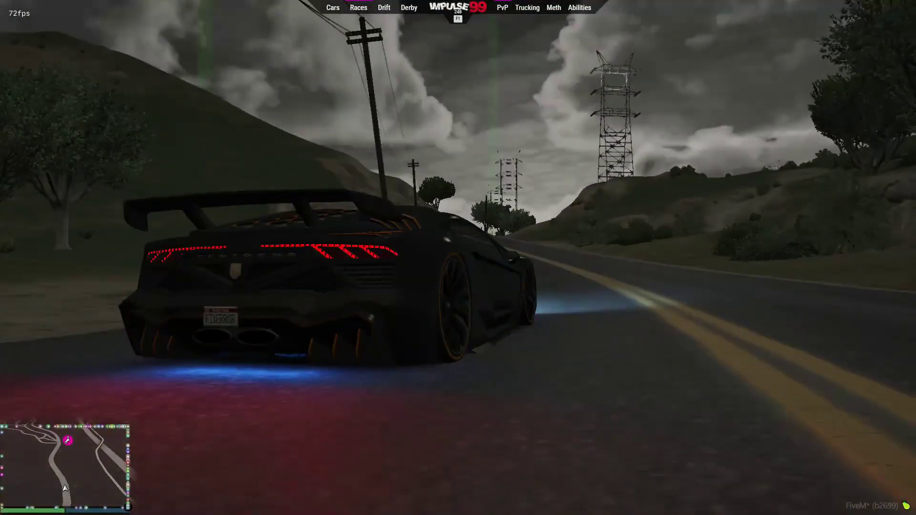
key(d)
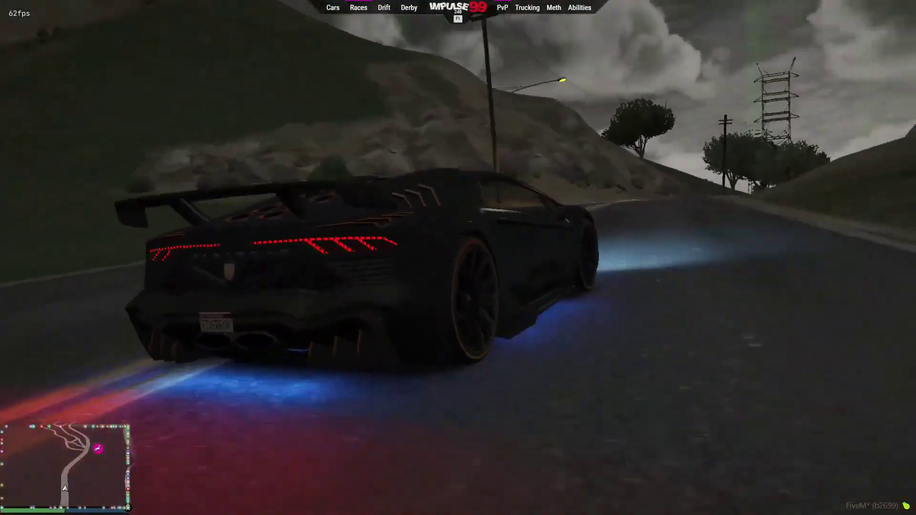
key(w)
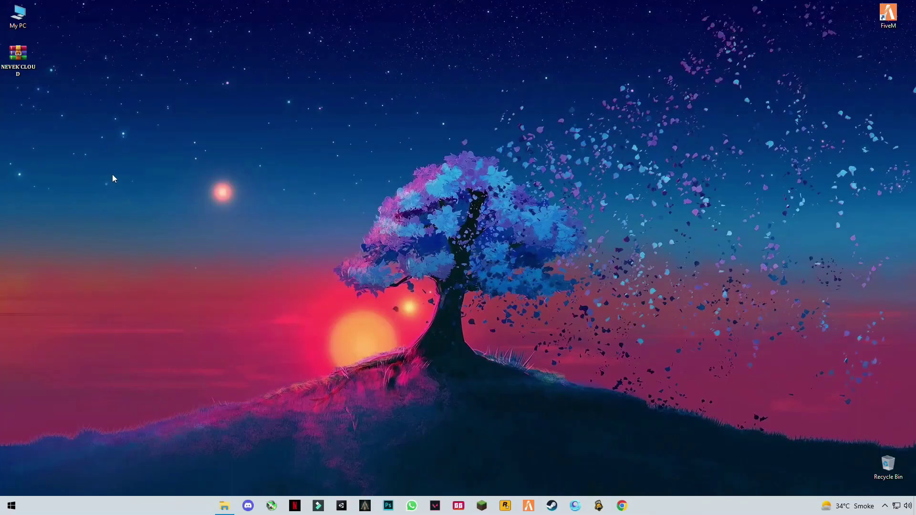
- Move the NEVEK'CLOUD archive to the desktop's top centre and extract it there
click(22, 75)
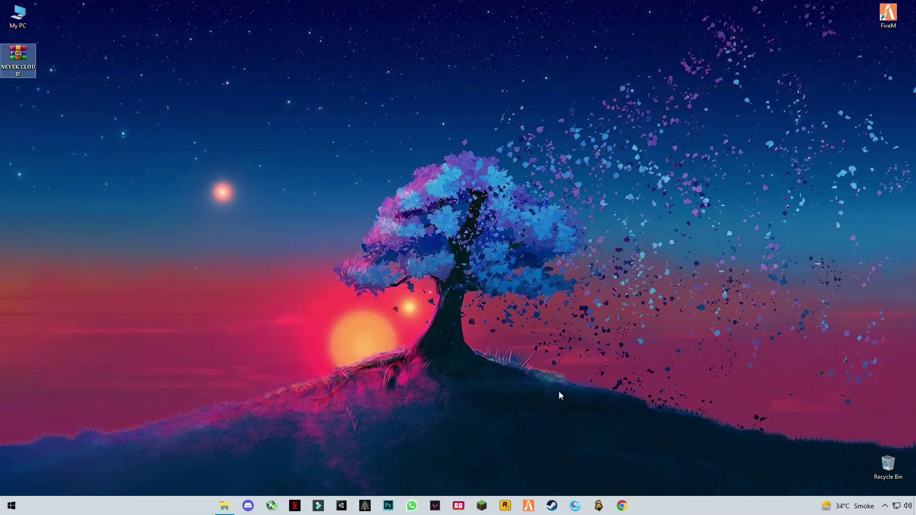
right_click(20, 57)
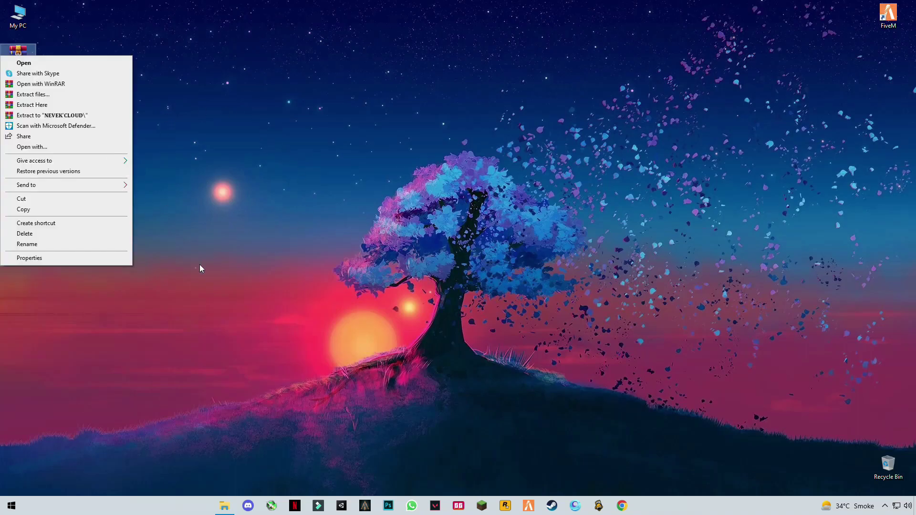
click(97, 33)
drag(17, 51, 305, 54)
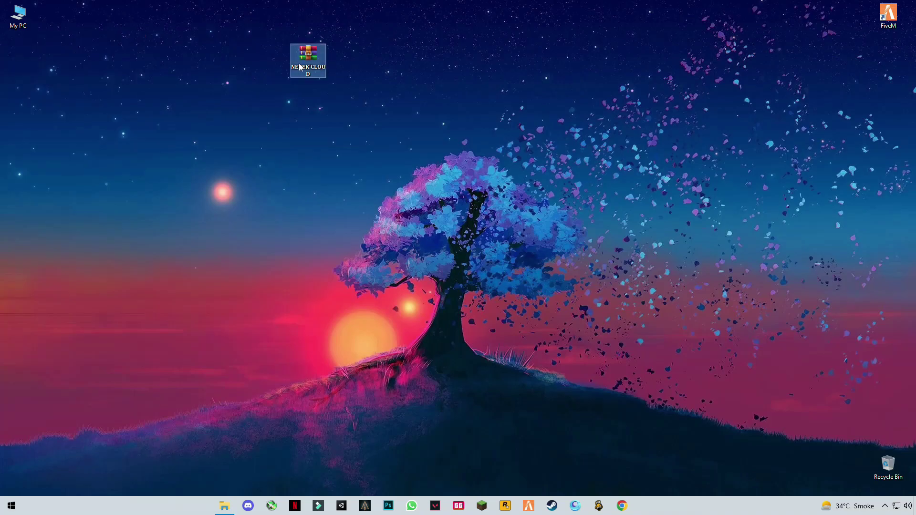
right_click(305, 58)
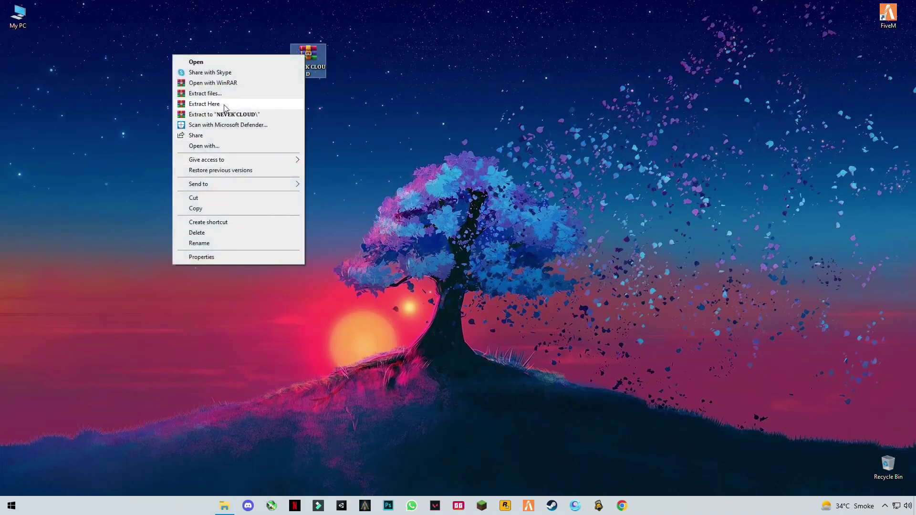
click(225, 105)
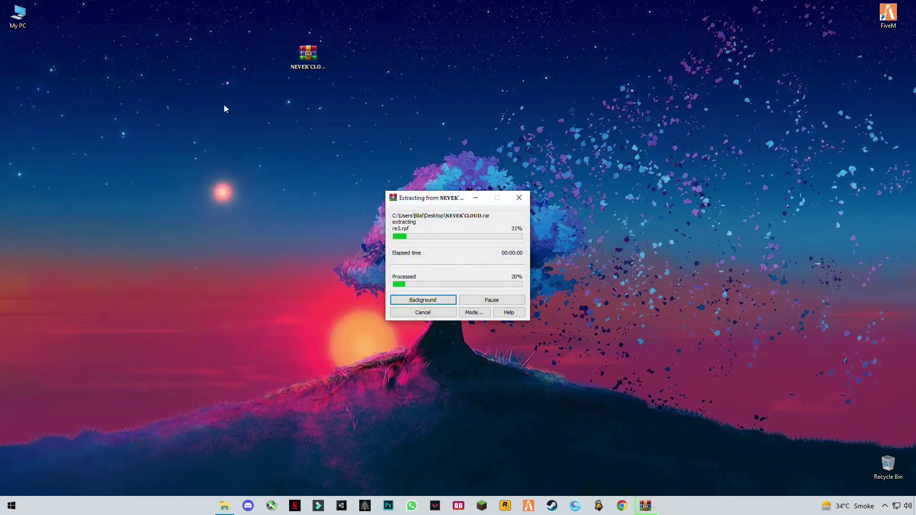
- Open the AppData folder by running 'appdata' from the Run box
right_click(888, 16)
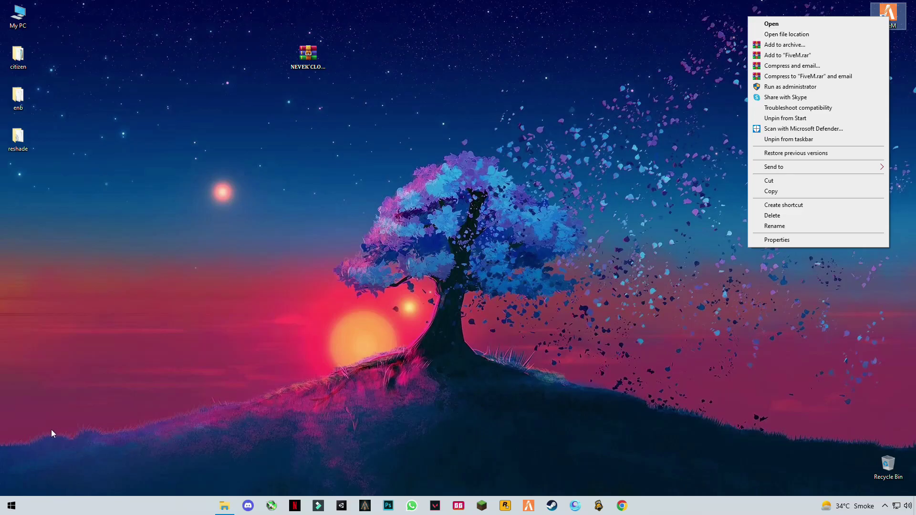
key(super+r)
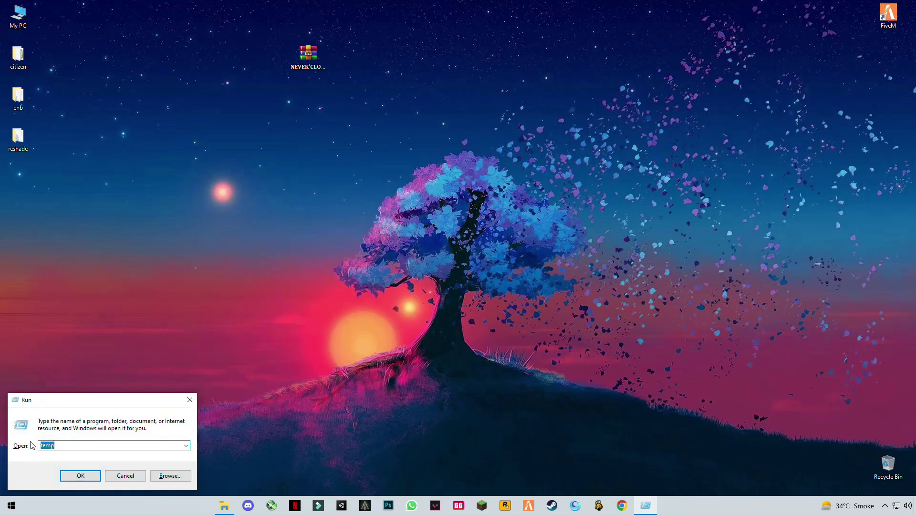
text(appdata)
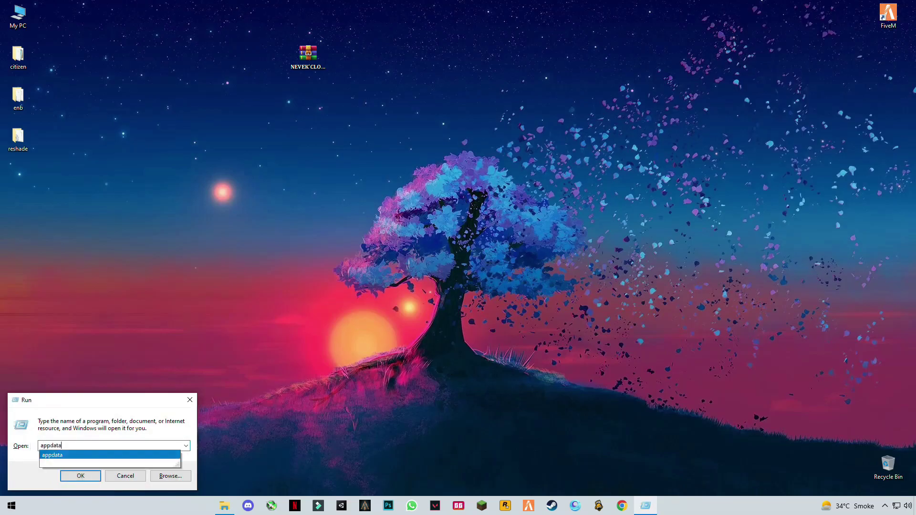
key(Return)
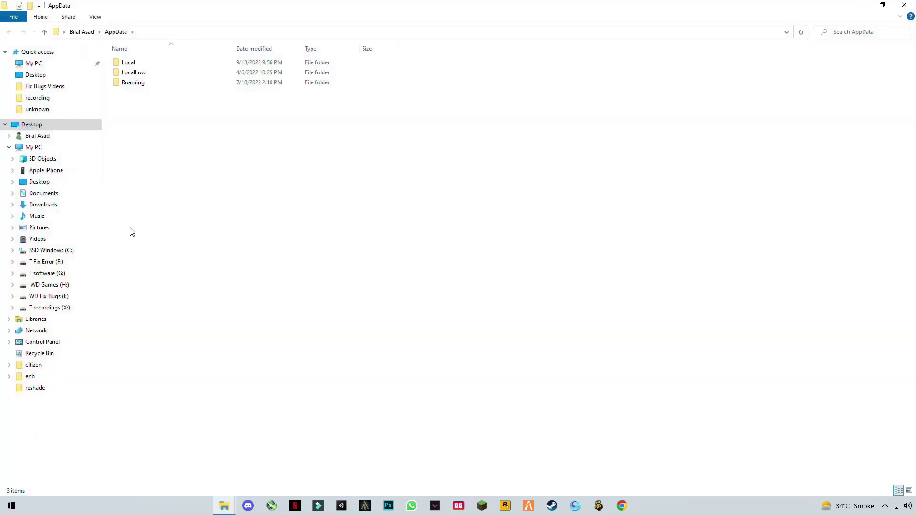
- Open the FiveM install location through the desktop shortcut's file location
double_click(125, 63)
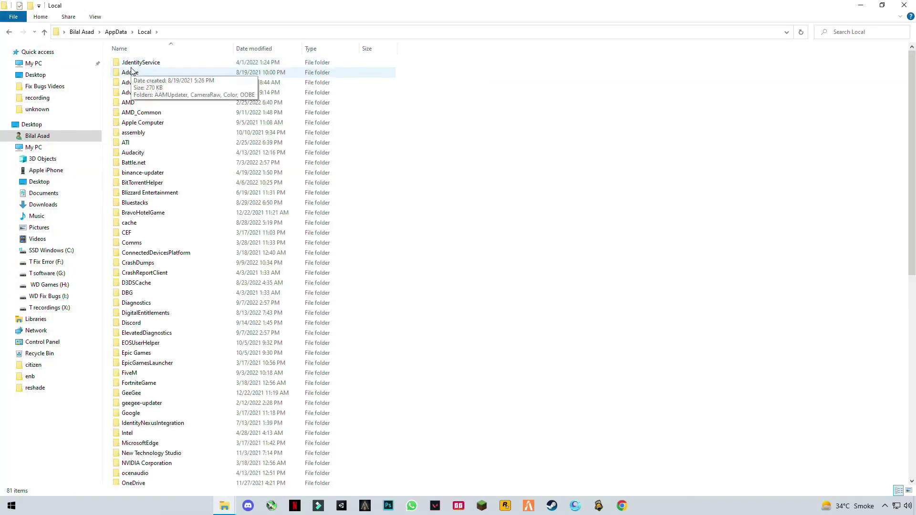
click(129, 376)
double_click(129, 375)
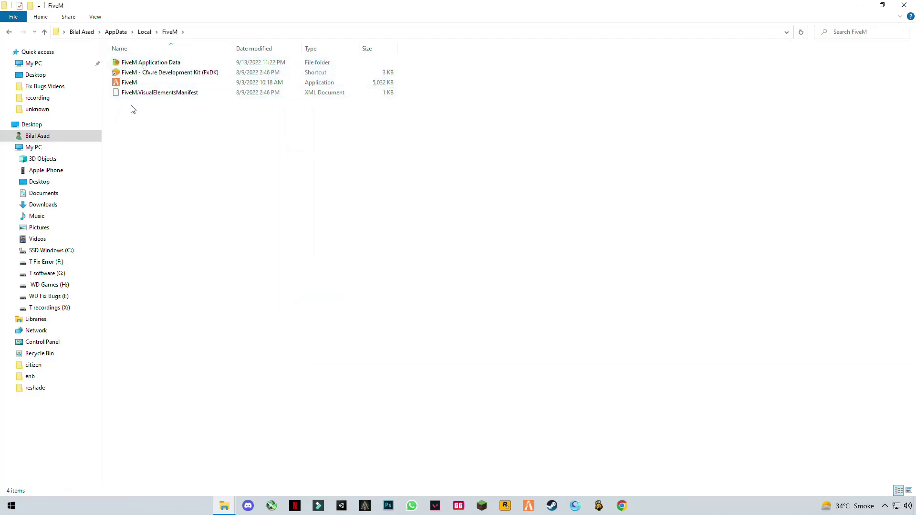
click(904, 4)
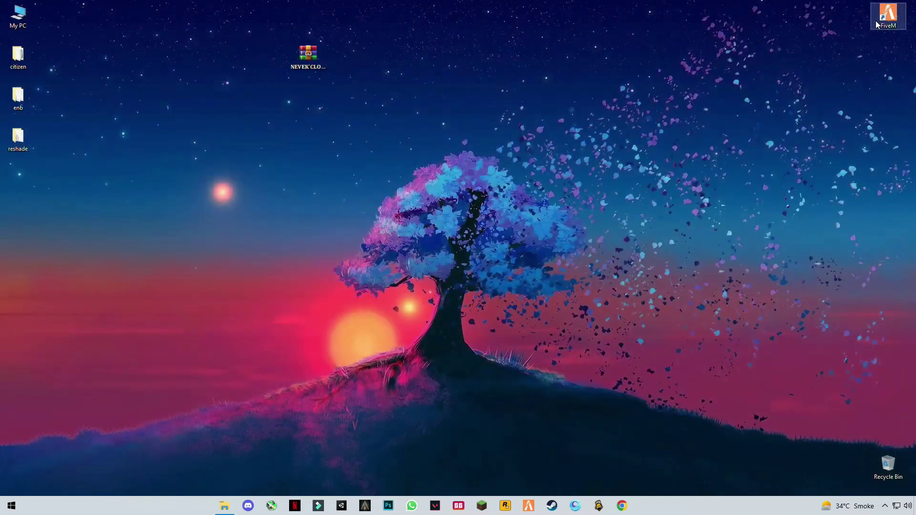
right_click(888, 14)
click(784, 31)
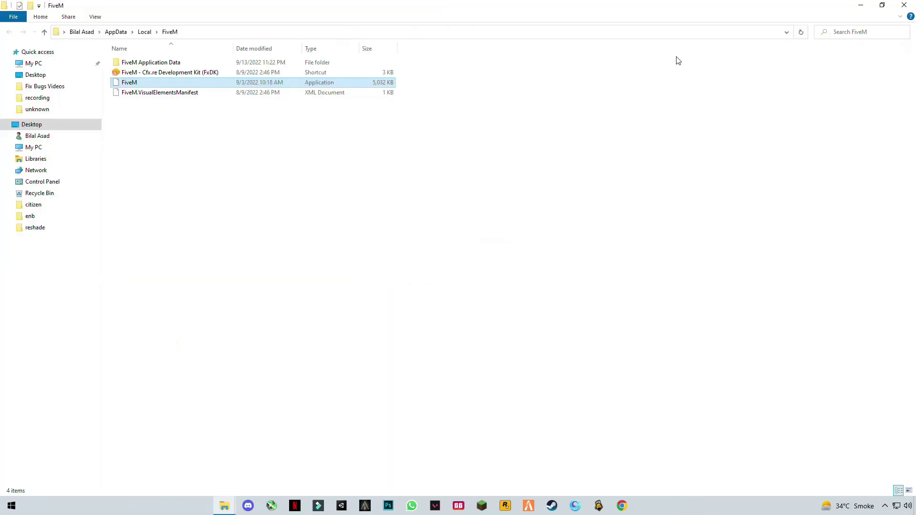
- Delete the old citizen folder inside FiveM Application Data
click(229, 127)
click(159, 64)
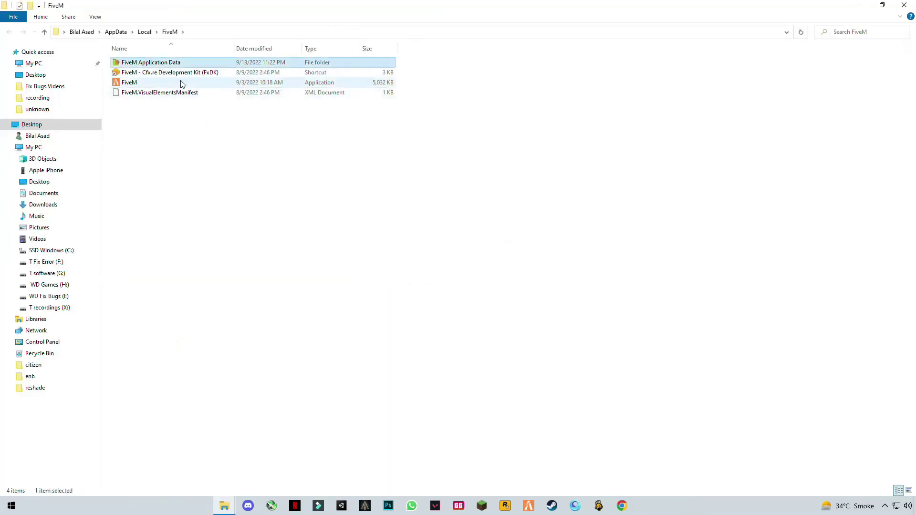
double_click(148, 63)
click(130, 73)
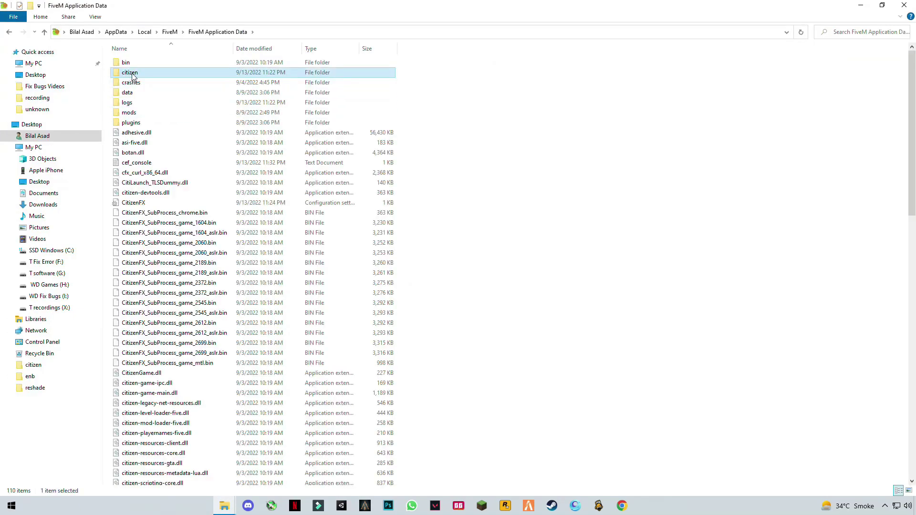
right_click(135, 74)
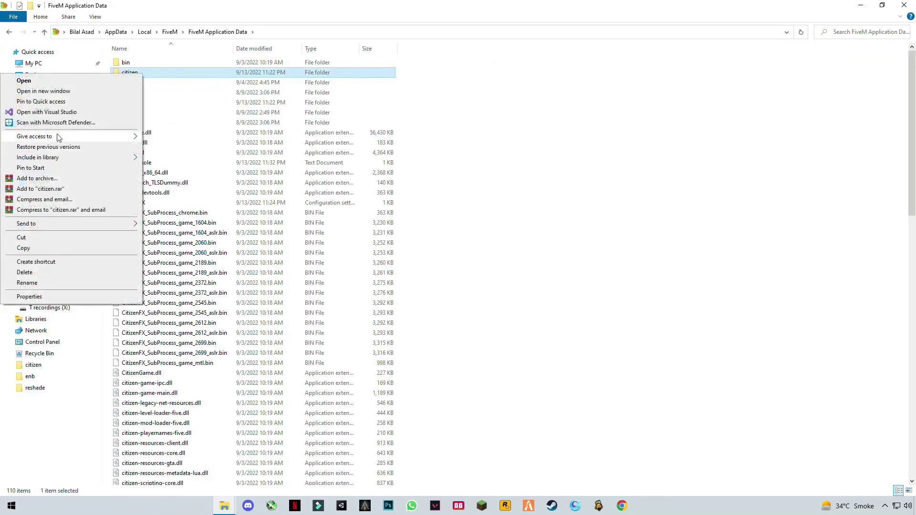
click(25, 273)
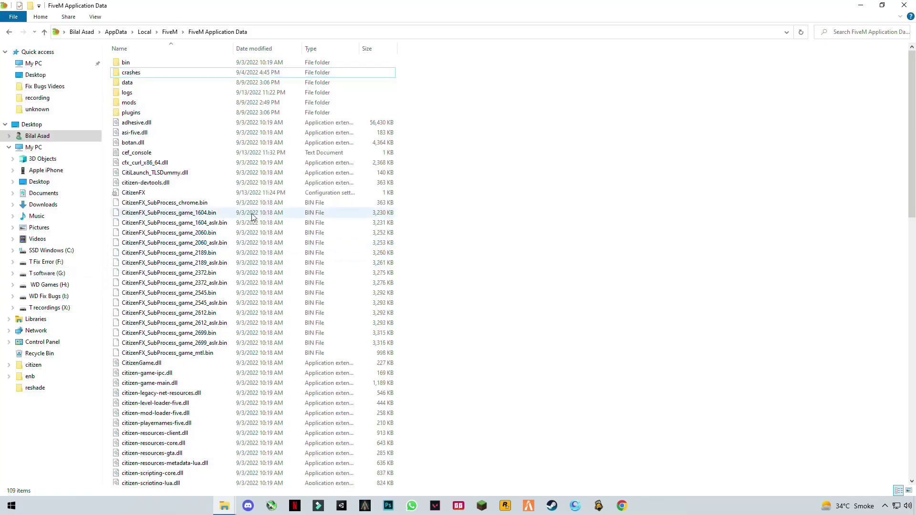
- Move the new desktop citizen folder into FiveM Application Data, then close the window
click(881, 5)
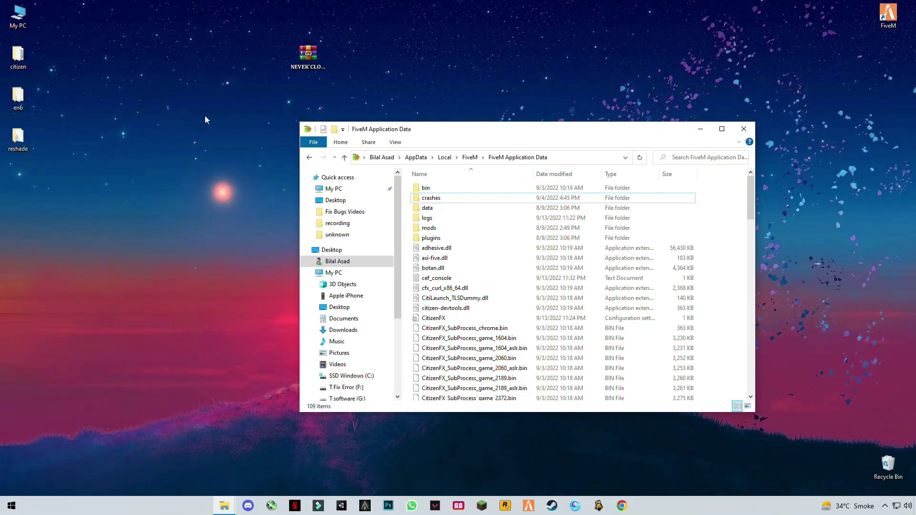
click(28, 61)
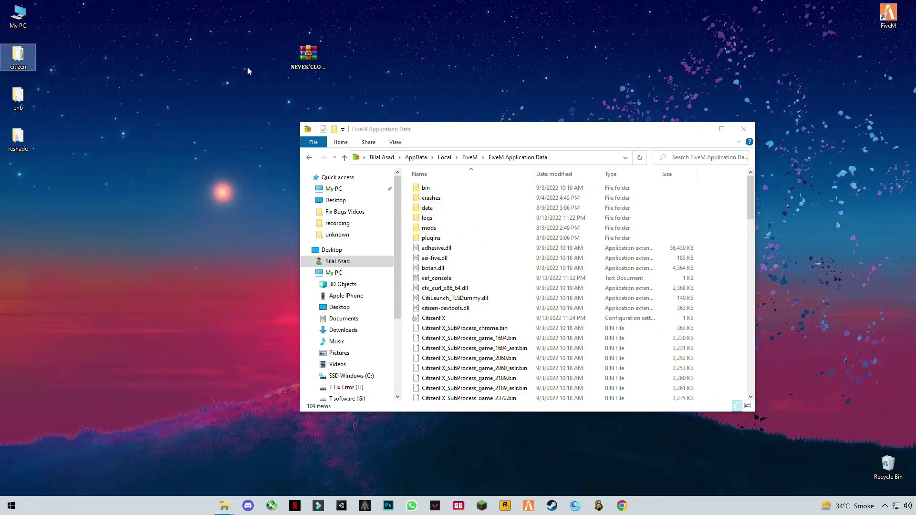
mouse_move(20, 58)
mouse_down()
mouse_move(160, 54)
mouse_move(167, 91)
mouse_move(329, 58)
mouse_move(42, 66)
mouse_move(723, 215)
mouse_up()
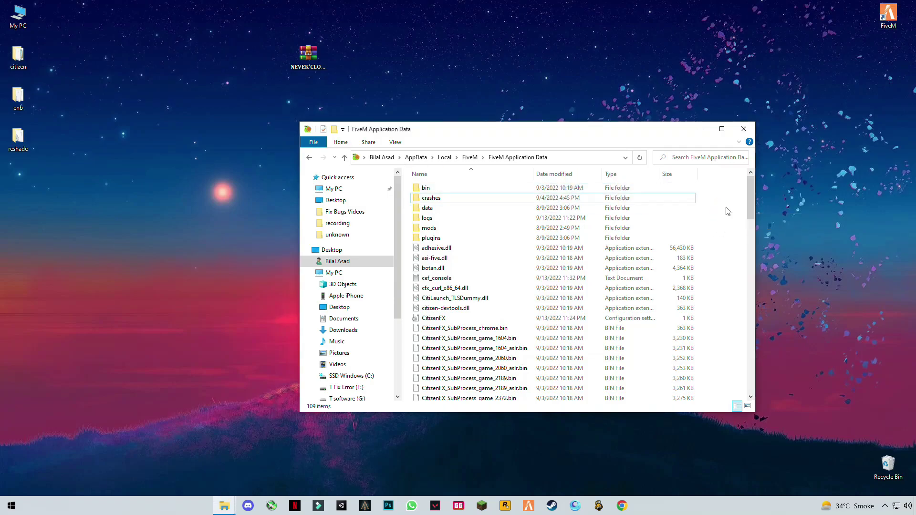
click(742, 130)
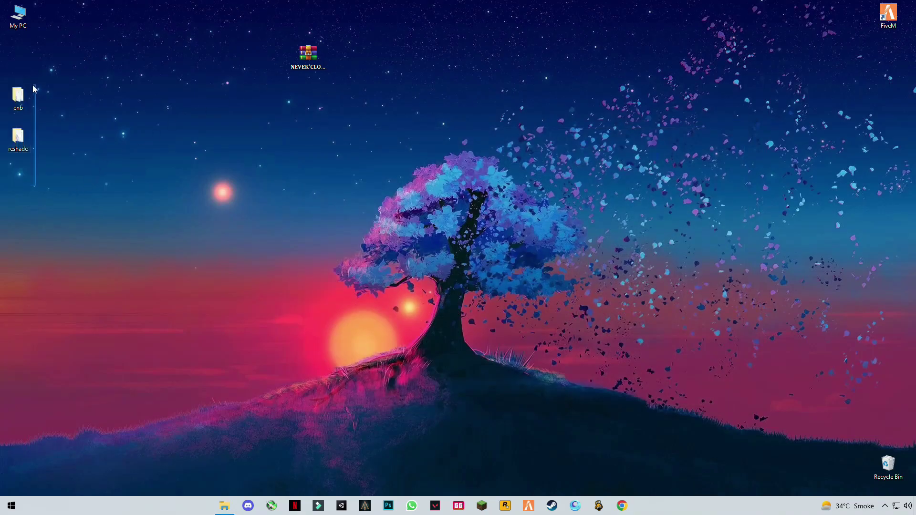
- Check the reshade and enb folders, then select both desktop items to delete them
double_click(24, 151)
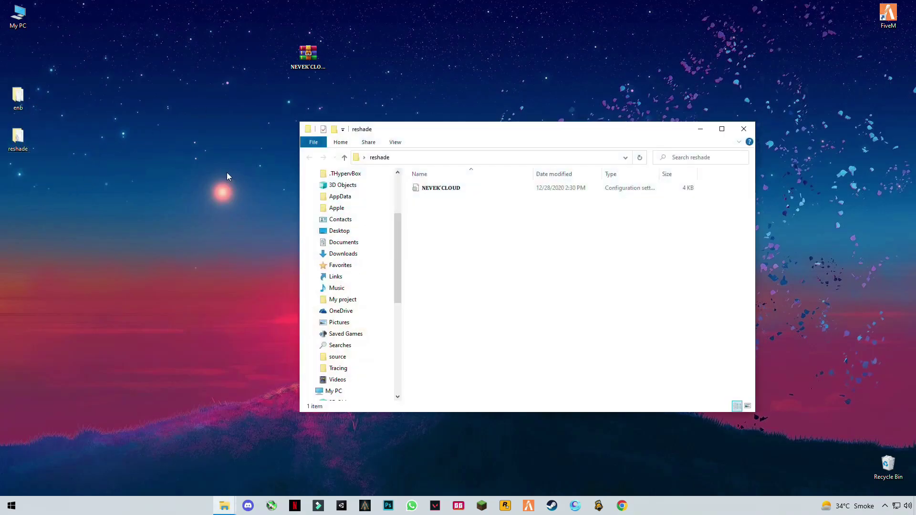
click(742, 131)
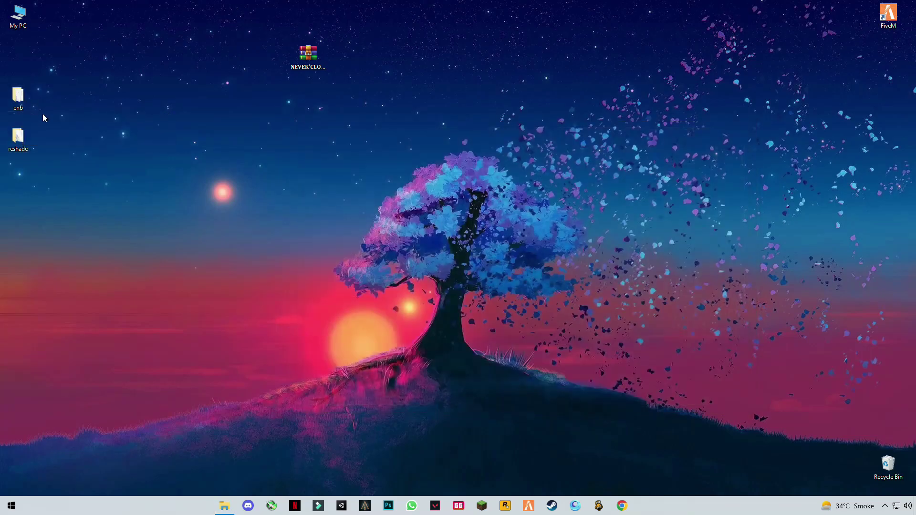
double_click(18, 97)
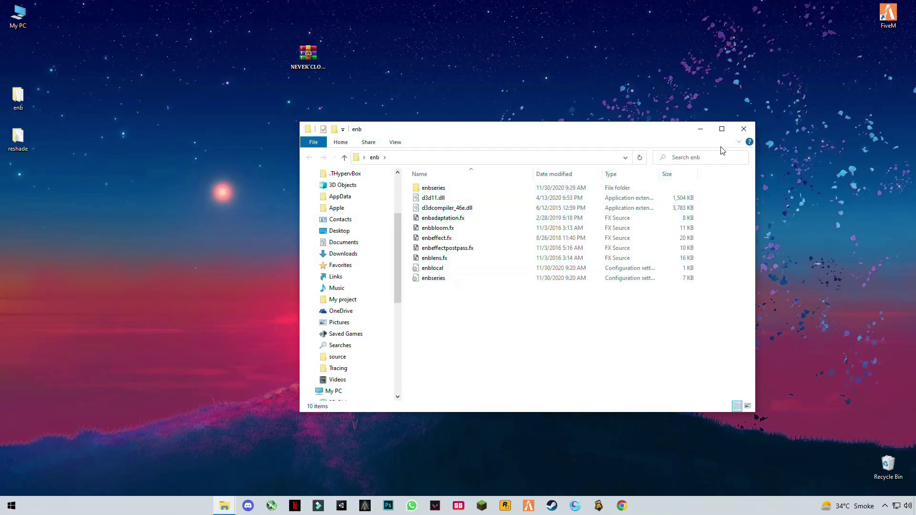
click(744, 129)
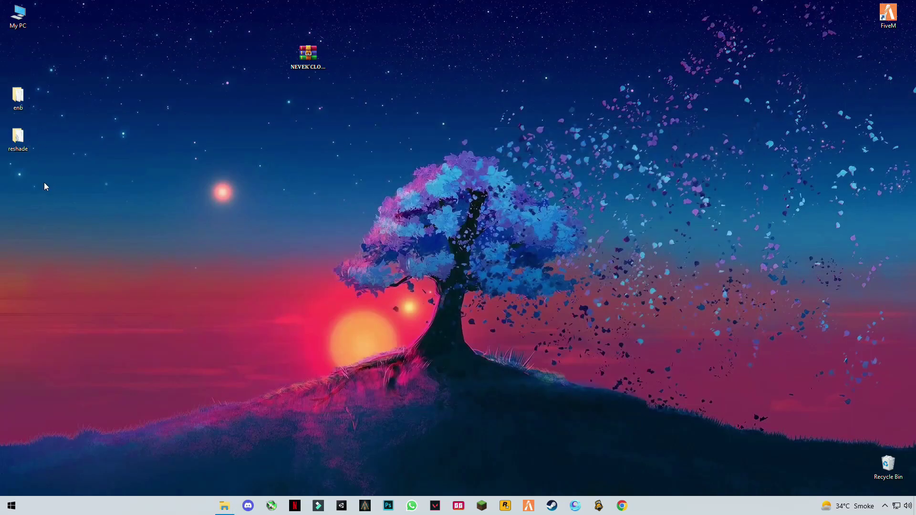
mouse_move(54, 177)
mouse_down()
mouse_move(2, 80)
mouse_move(150, 102)
mouse_move(851, 381)
mouse_move(889, 466)
mouse_up()
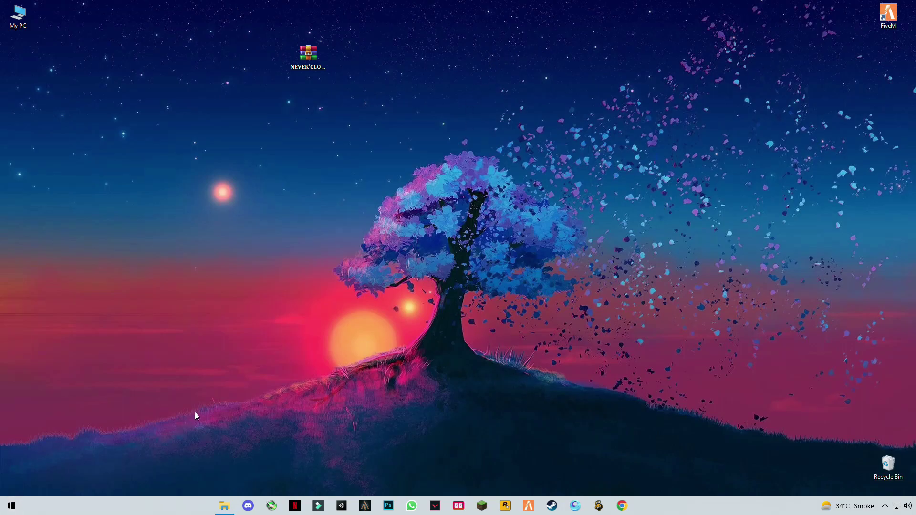
- Open Prefetch from the Run box and delete all its files, skipping the in-use one
key(super+r)
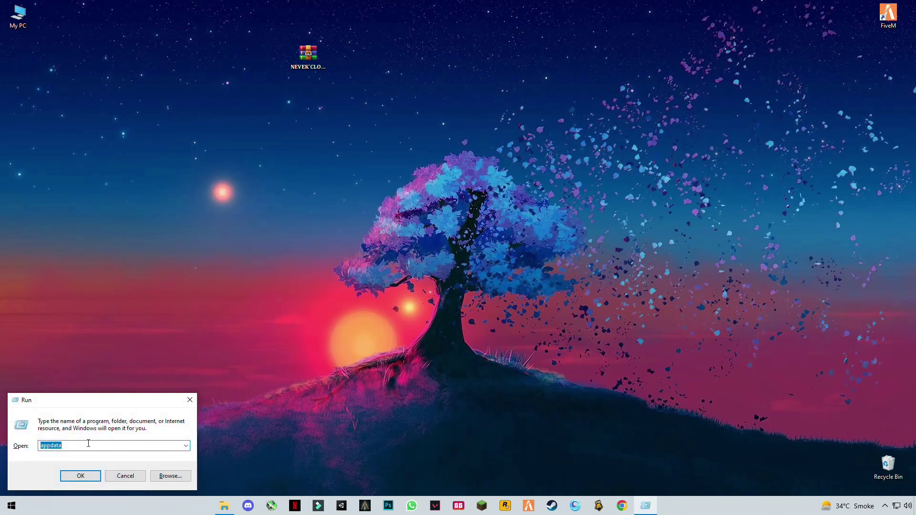
key(BackSpace)
text(Pr)
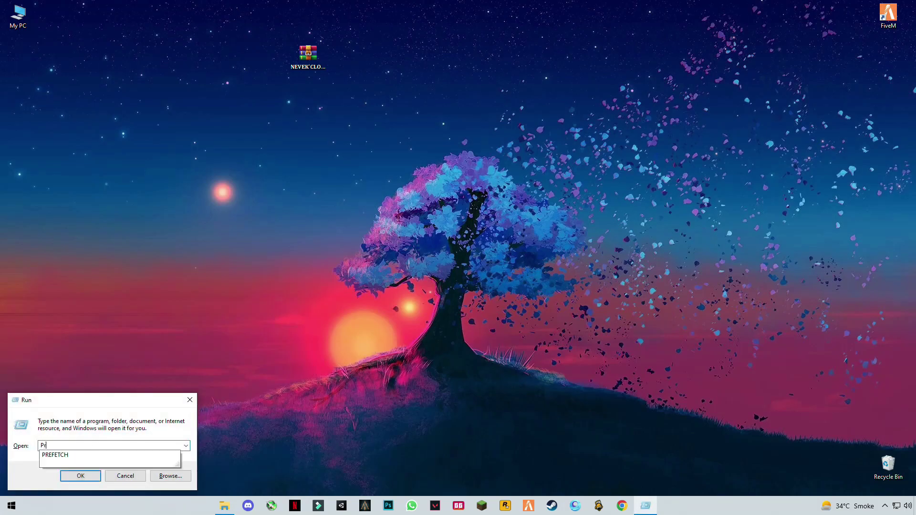
text(efetch)
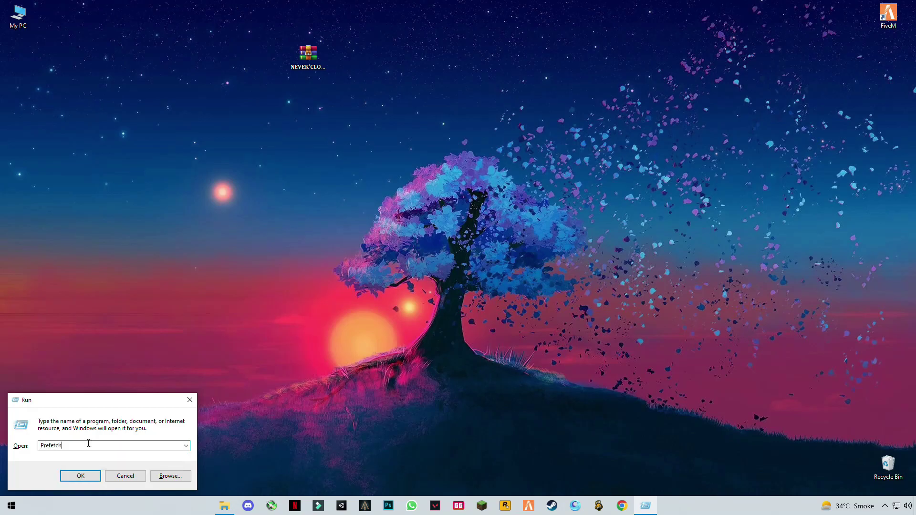
key(Return)
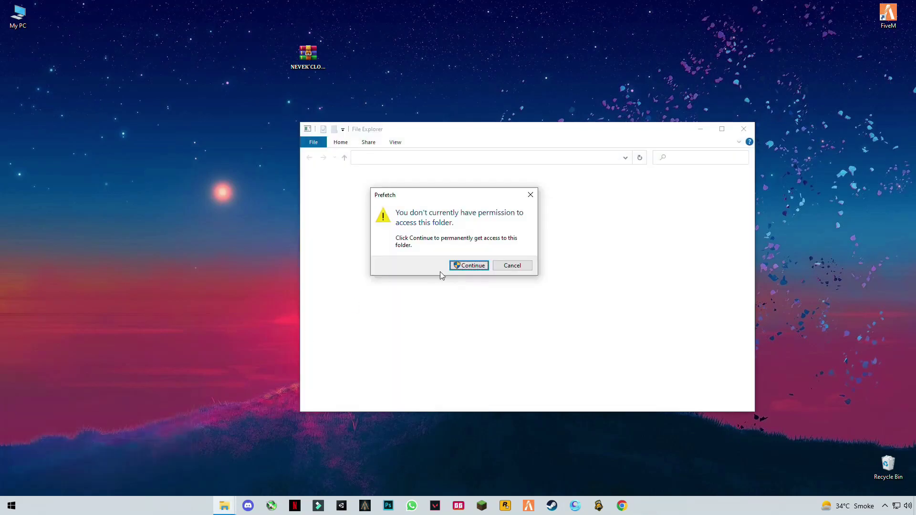
click(462, 266)
click(470, 271)
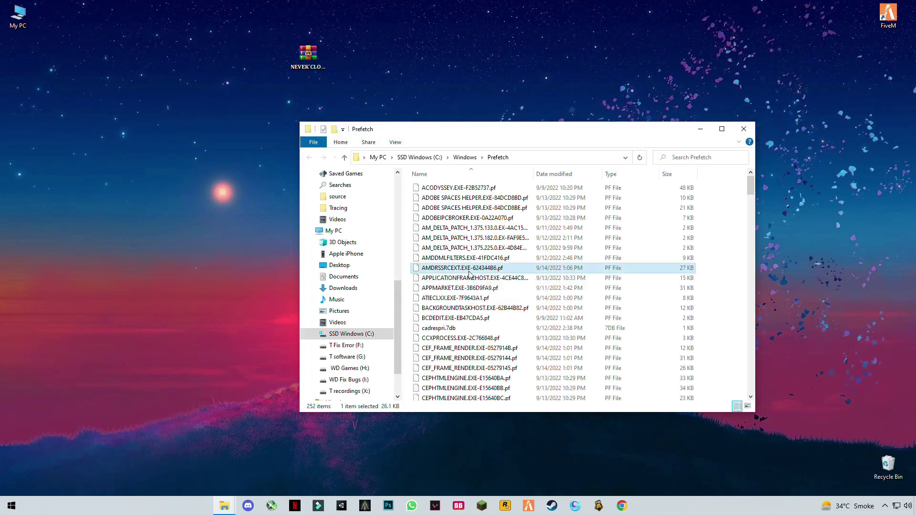
key(ctrl+a)
right_click(471, 238)
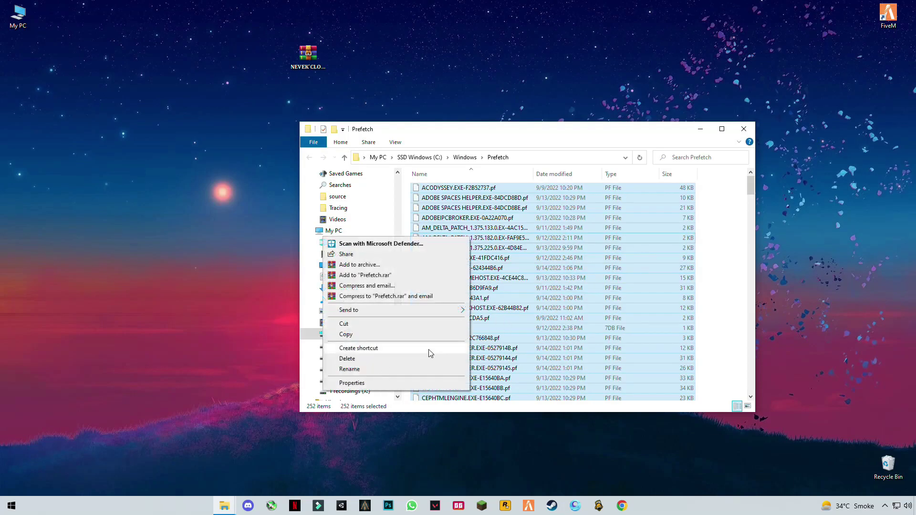
click(347, 359)
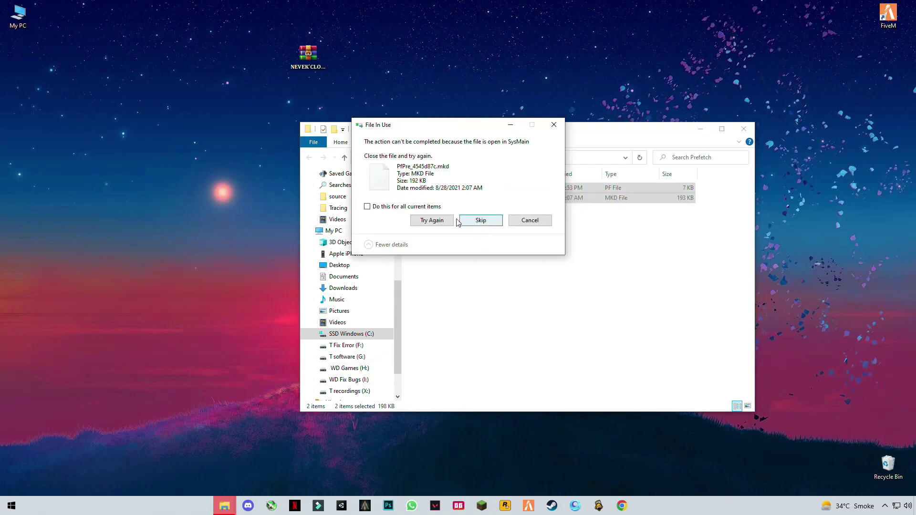
click(478, 223)
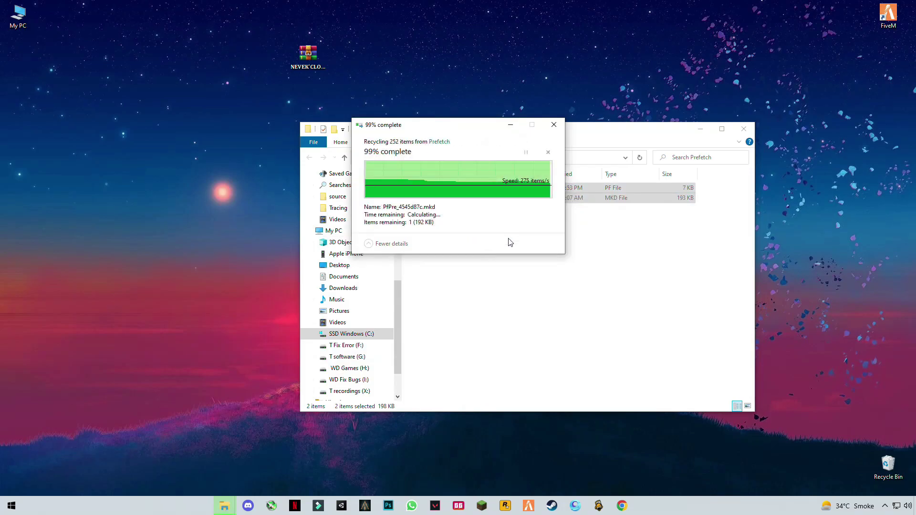
- Delete everything in Windows Temp with admin approval, skipping in-use files, then close it
click(751, 135)
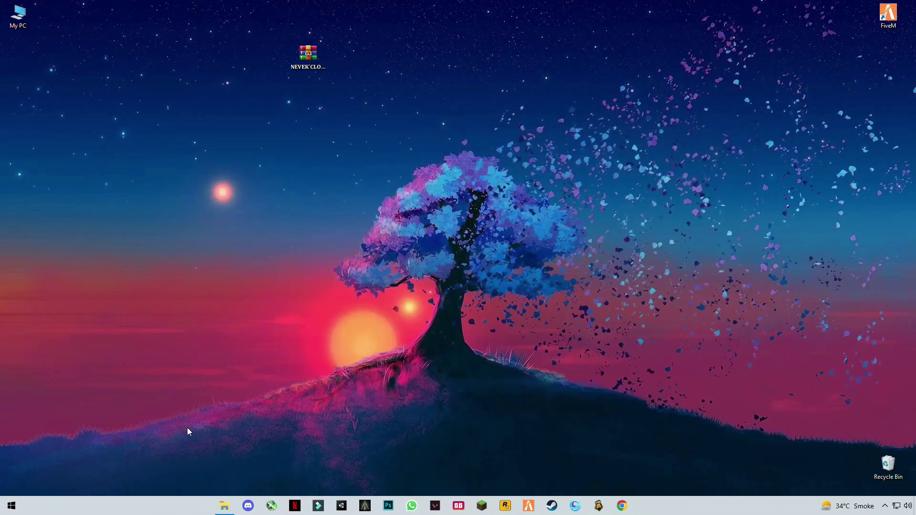
key(super+r)
text(temp)
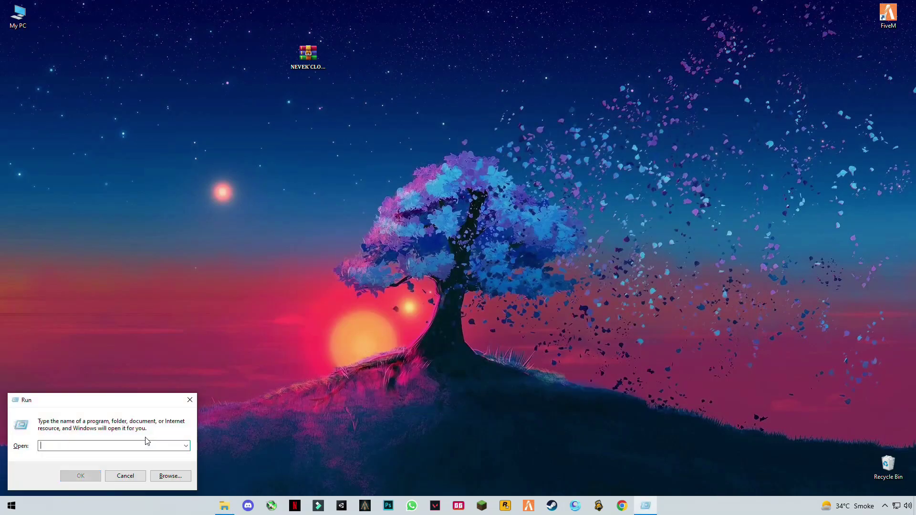
key(Return)
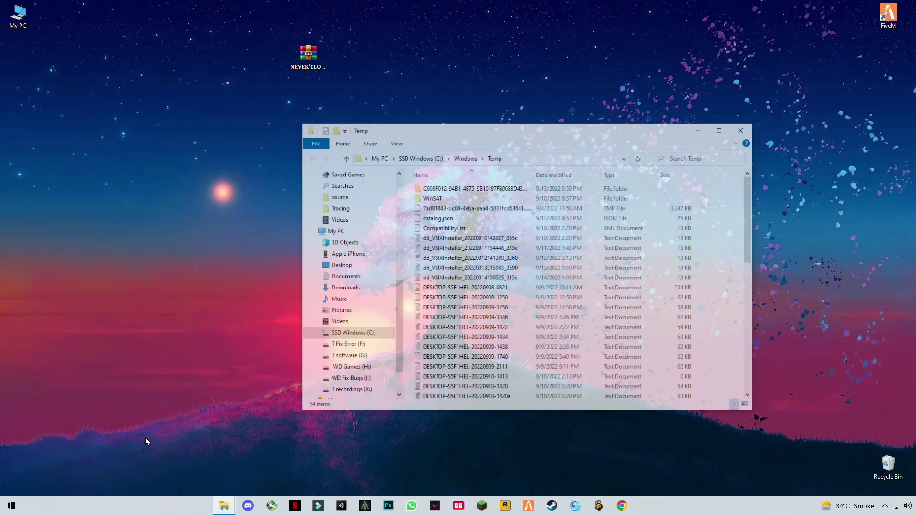
click(511, 287)
key(ctrl+a)
right_click(511, 288)
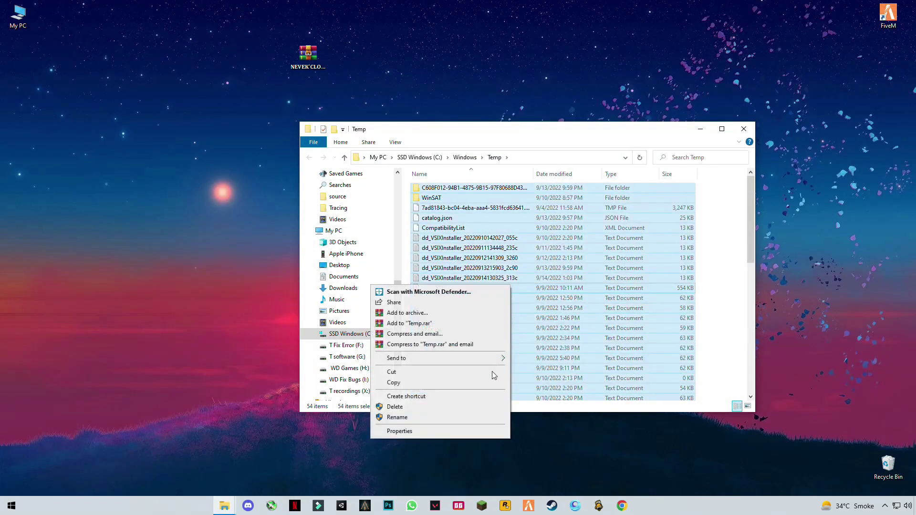
click(415, 408)
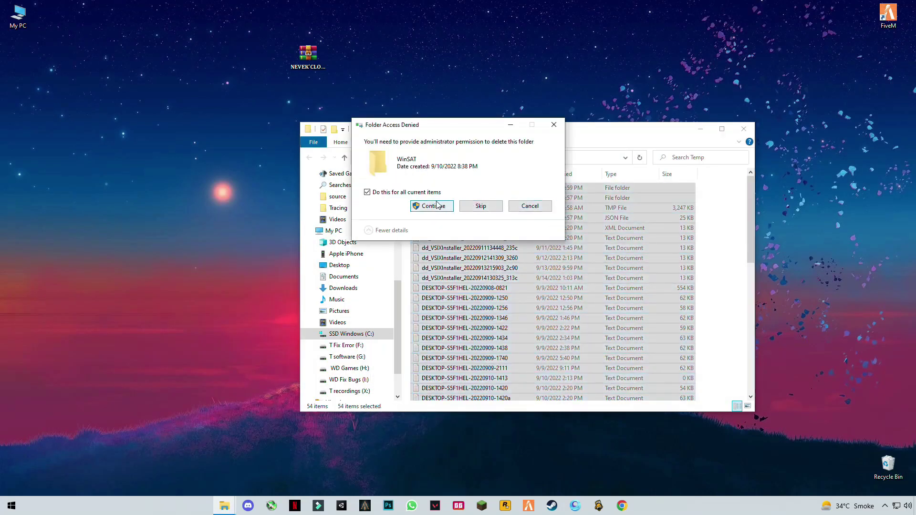
click(432, 206)
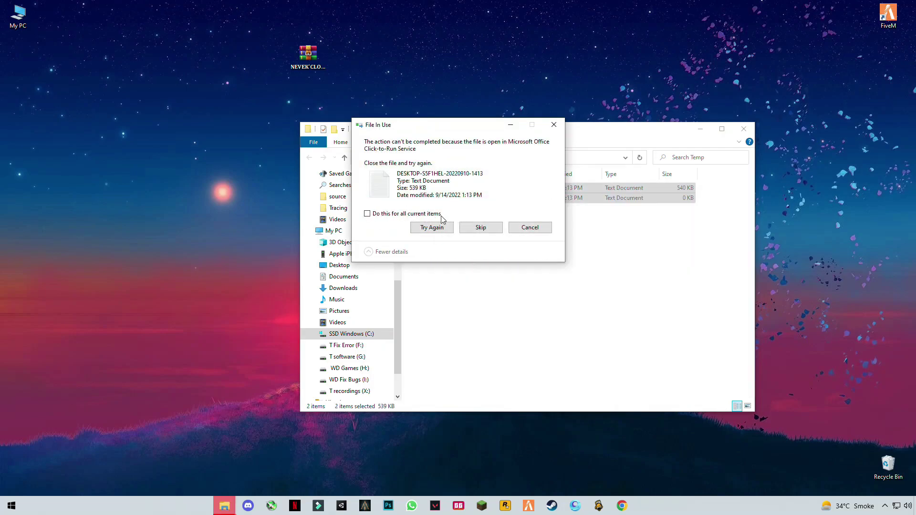
click(469, 228)
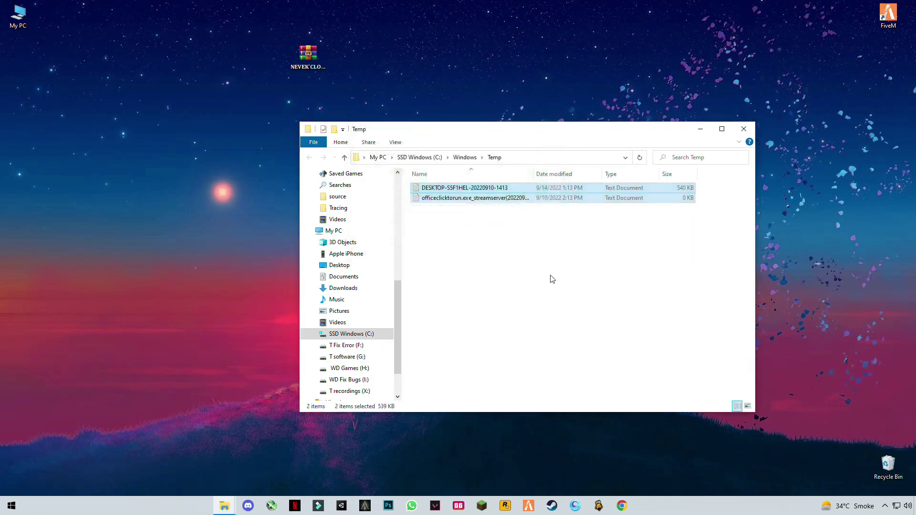
click(744, 129)
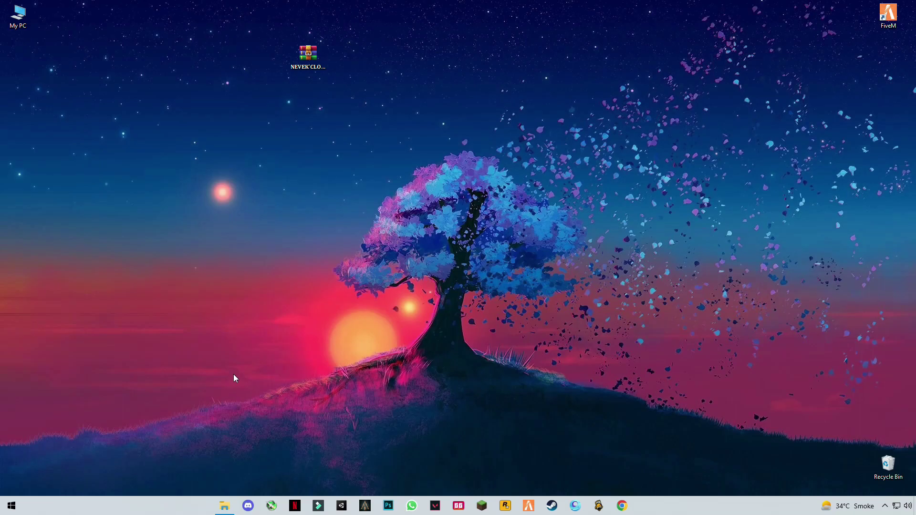
- Open %temp% and delete all 99 items, skipping the files still in use
key(super+r)
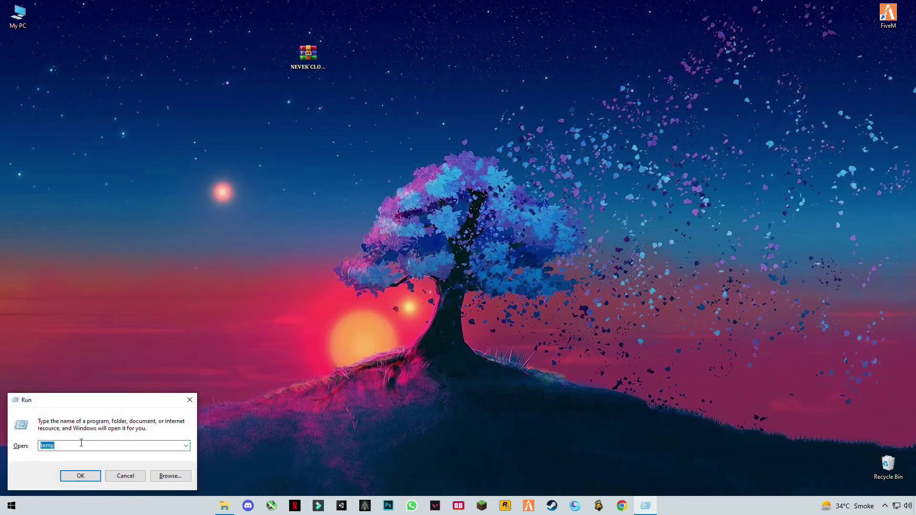
click(81, 444)
text(%)
click(92, 474)
click(499, 239)
key(ctrl+a)
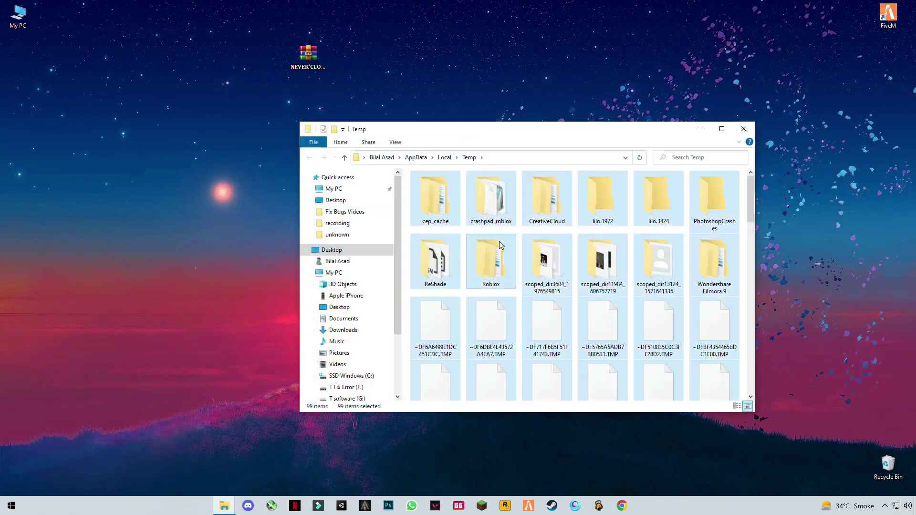
right_click(496, 251)
click(396, 388)
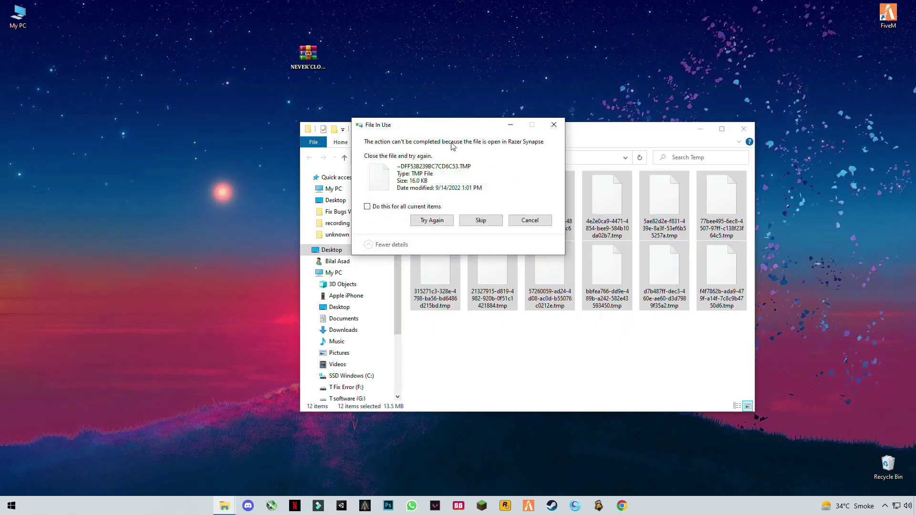
click(482, 222)
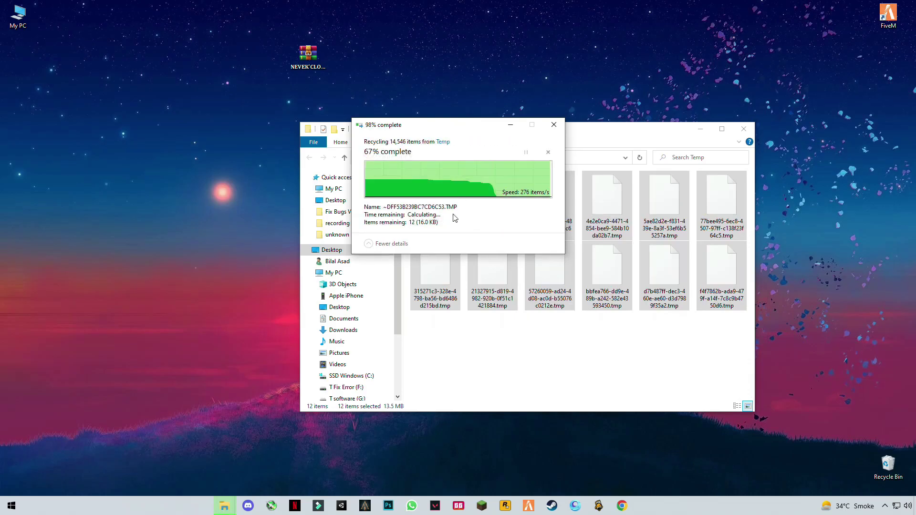
- Close the Temp window and request emptying the Recycle Bin permanently
drag(637, 132, 432, 123)
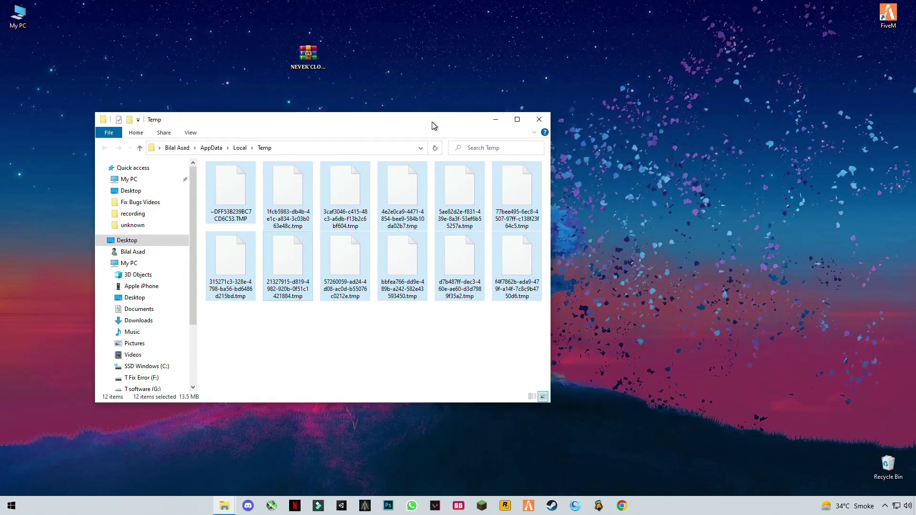
click(516, 338)
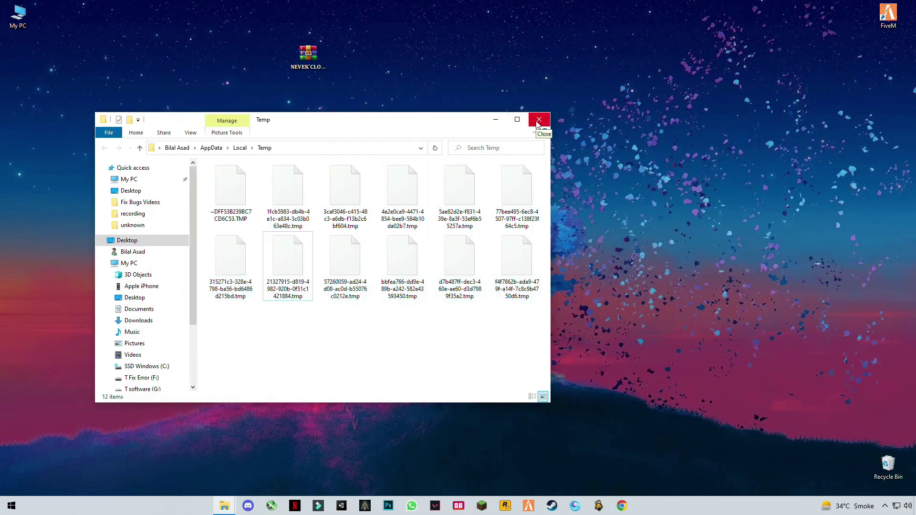
click(538, 122)
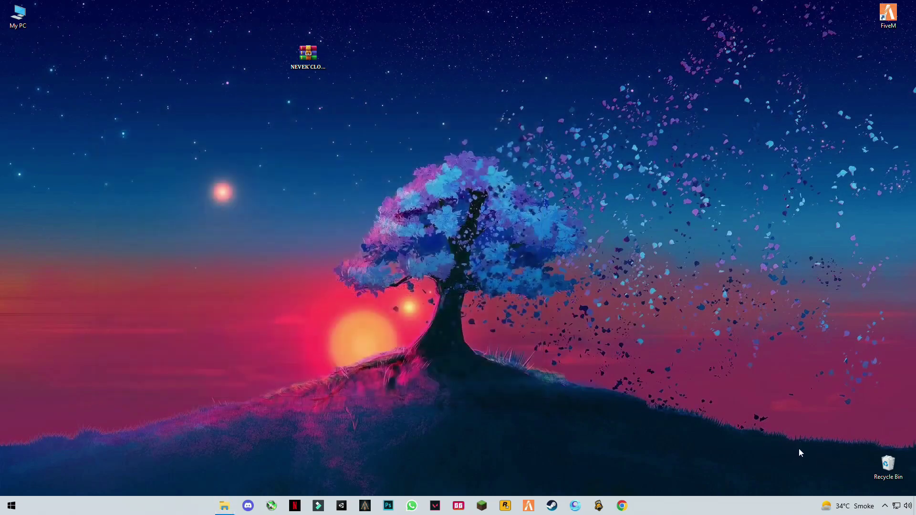
right_click(876, 479)
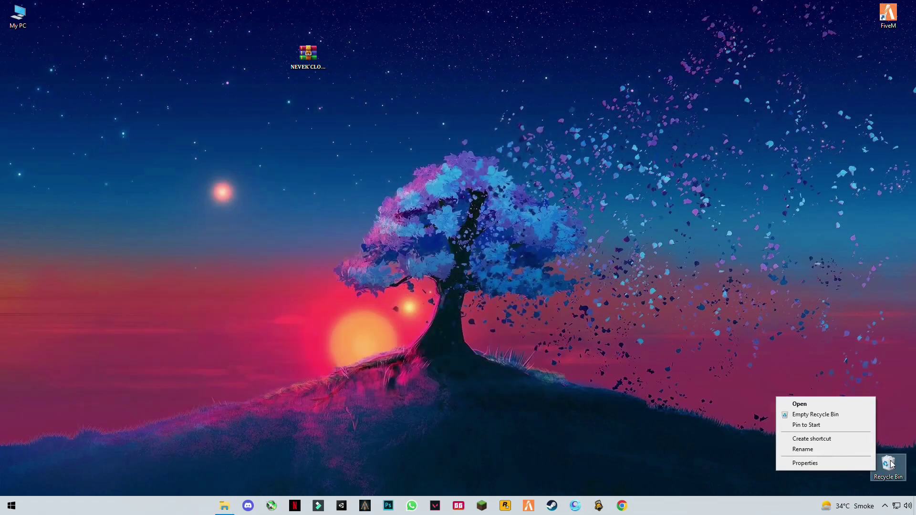
click(824, 415)
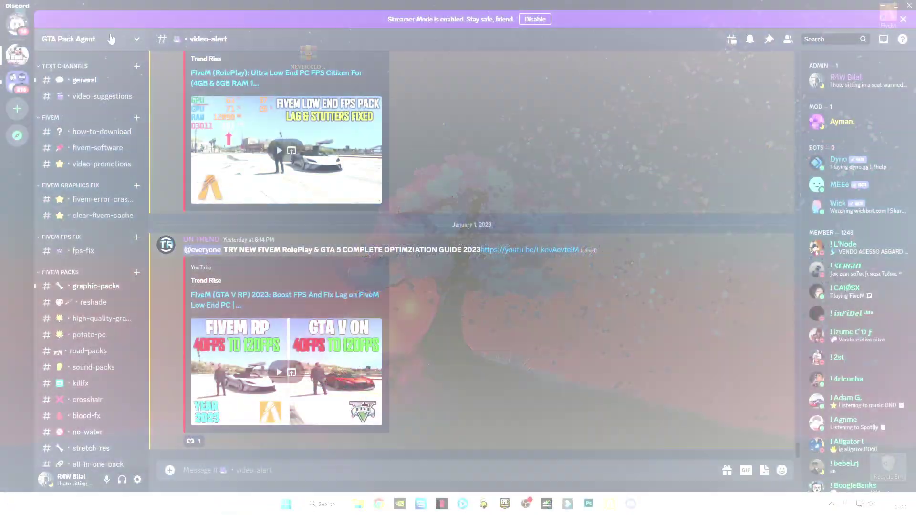
- View the GTA Pack Agent server's Members list in Server Settings, then exit settings
click(69, 39)
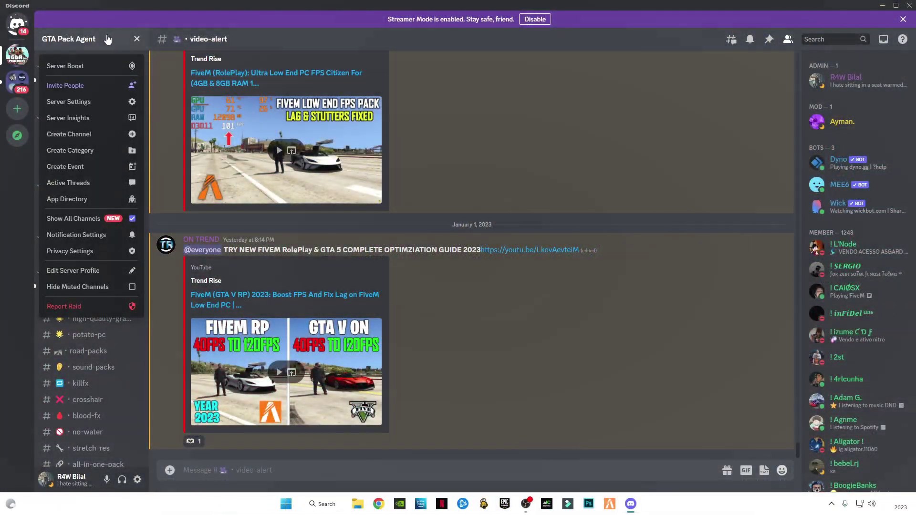
click(81, 104)
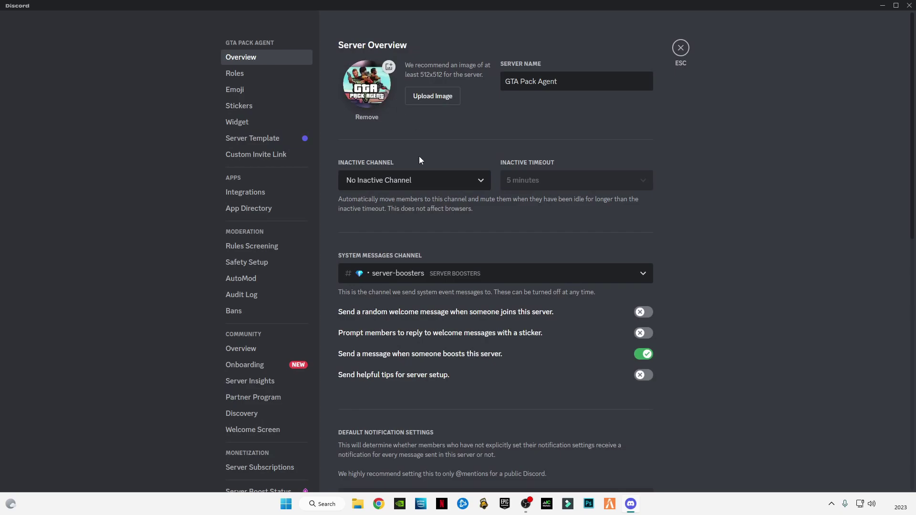
scroll(240, 343, down, 3)
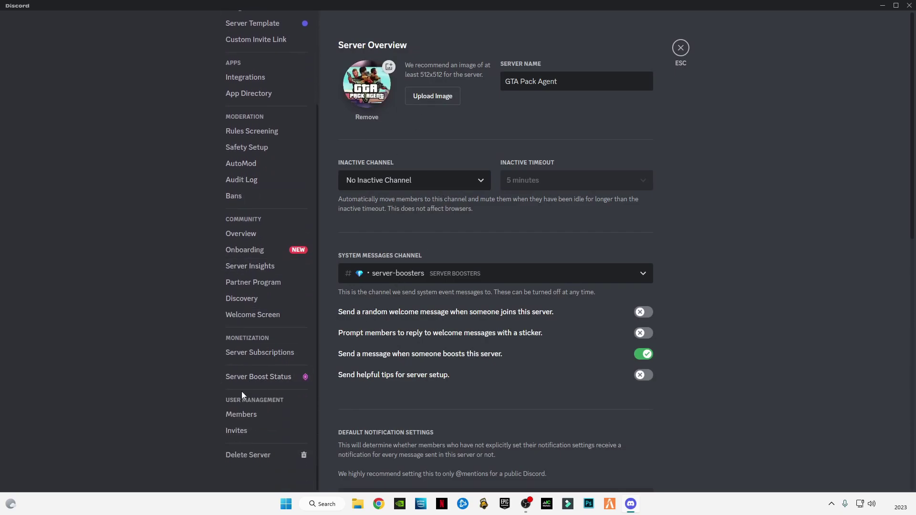
click(239, 416)
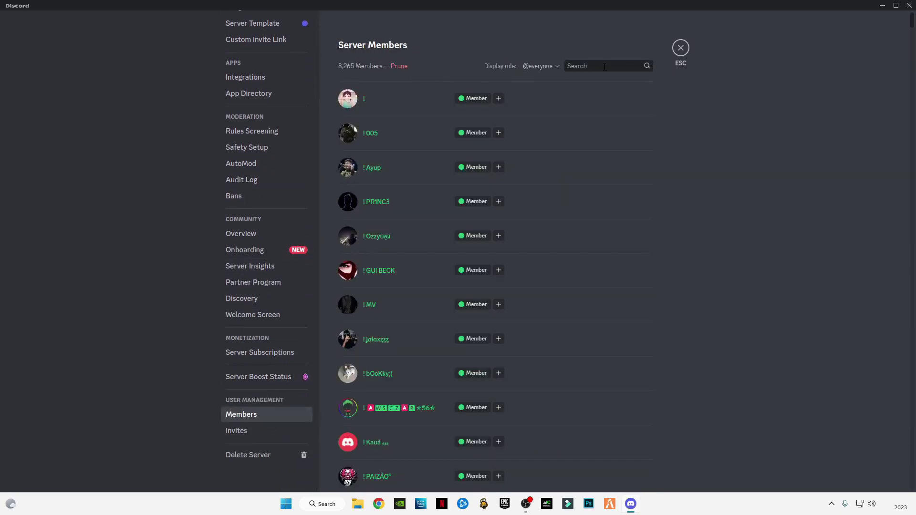
click(680, 49)
- Browse the graphic-packs and high-quality-graphics channels
scroll(71, 273, down, 1)
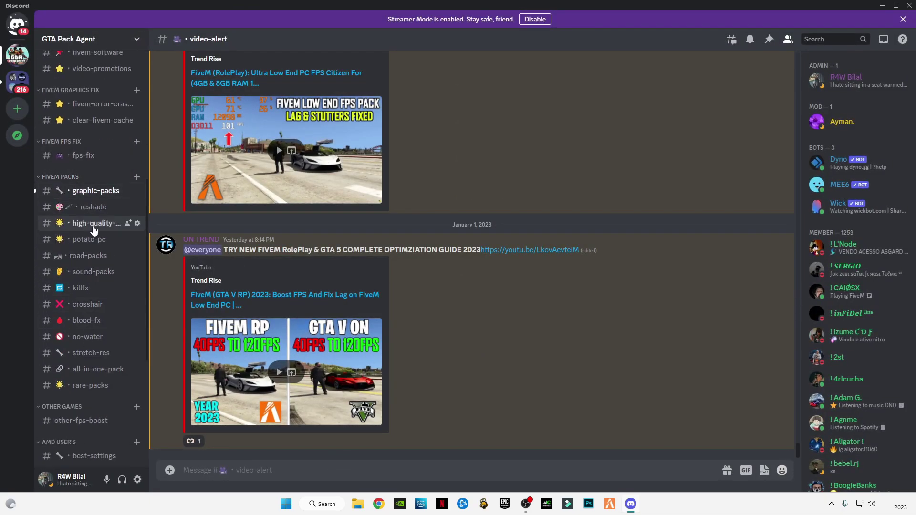
click(95, 191)
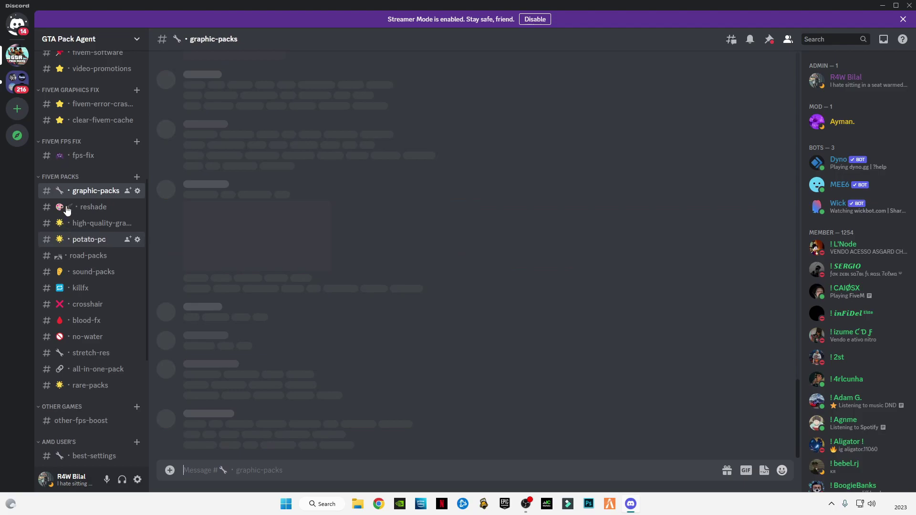
click(94, 226)
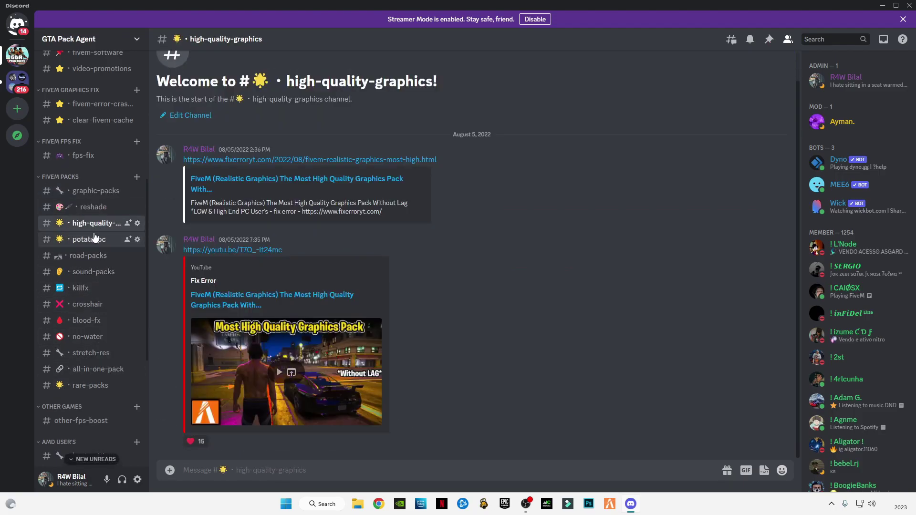
scroll(101, 335, down, 5)
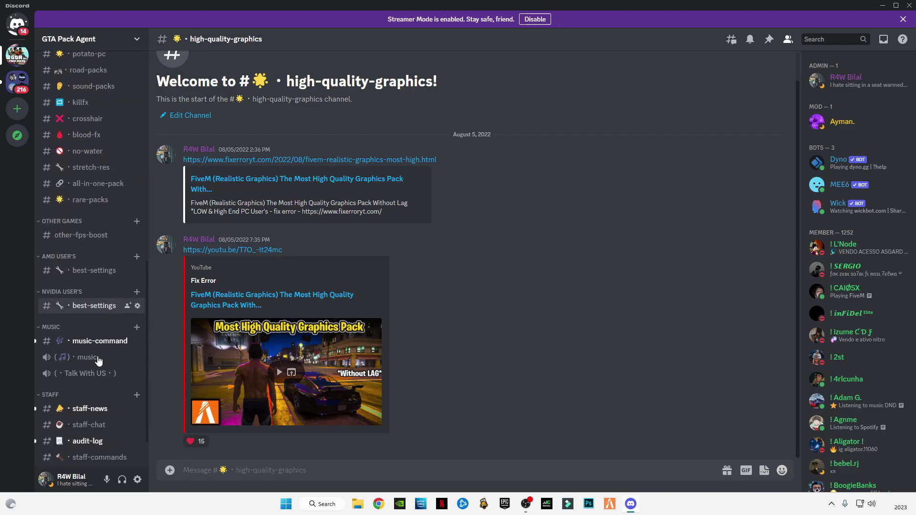
scroll(97, 356, up, 5)
scroll(97, 356, up, 6)
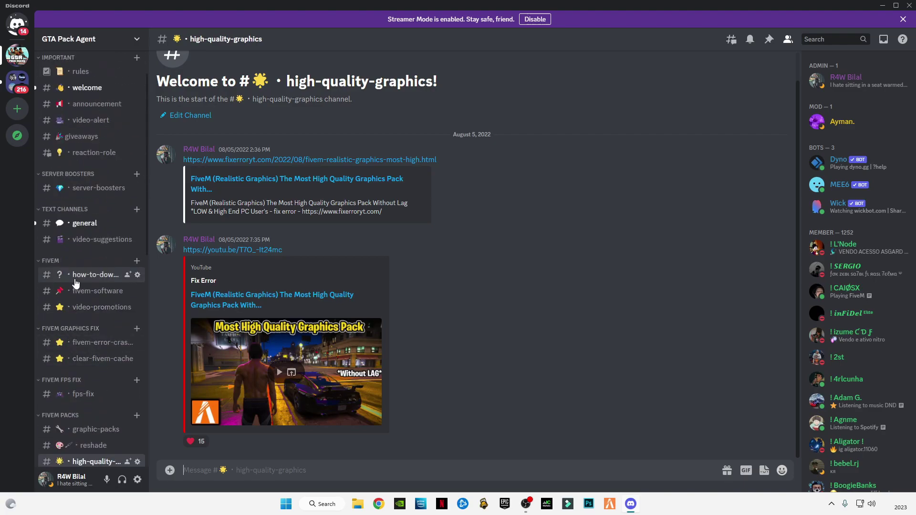
scroll(66, 415, down, 2)
- Read the fps-fix channel and scroll through older posts in video-alert
click(95, 396)
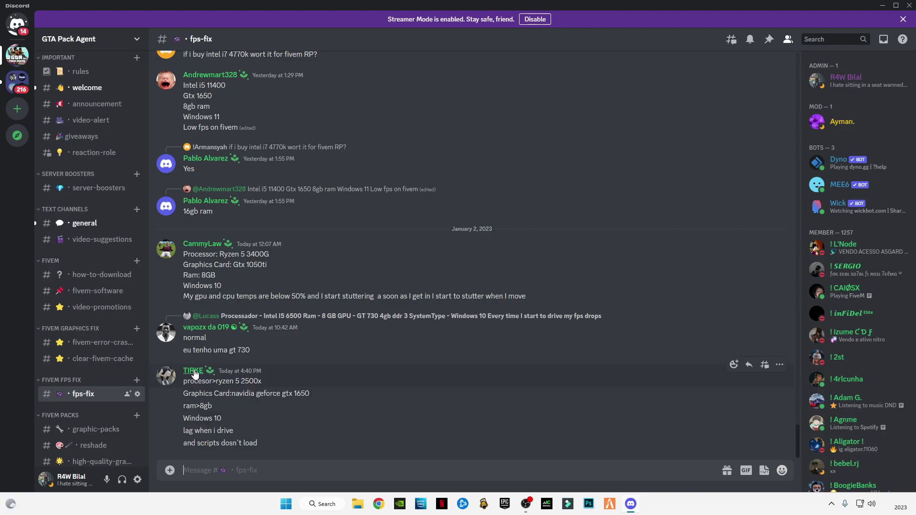
scroll(96, 284, up, 2)
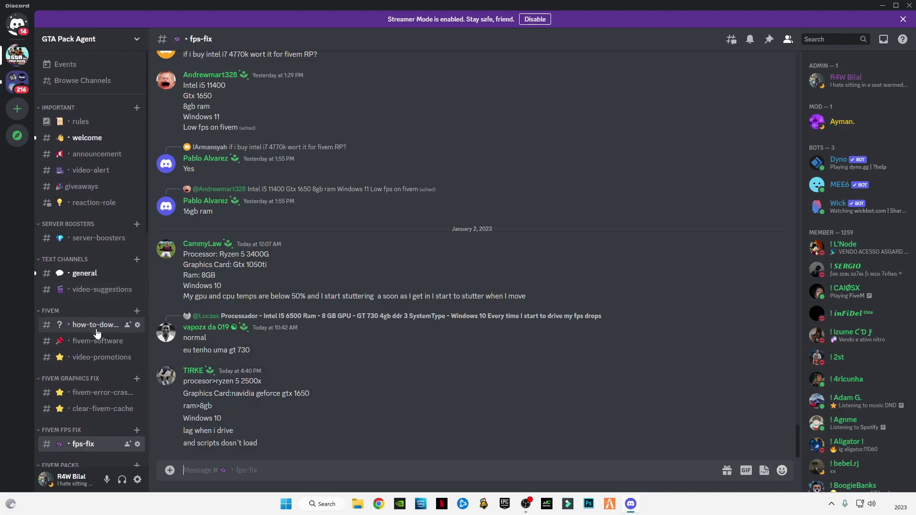
click(60, 176)
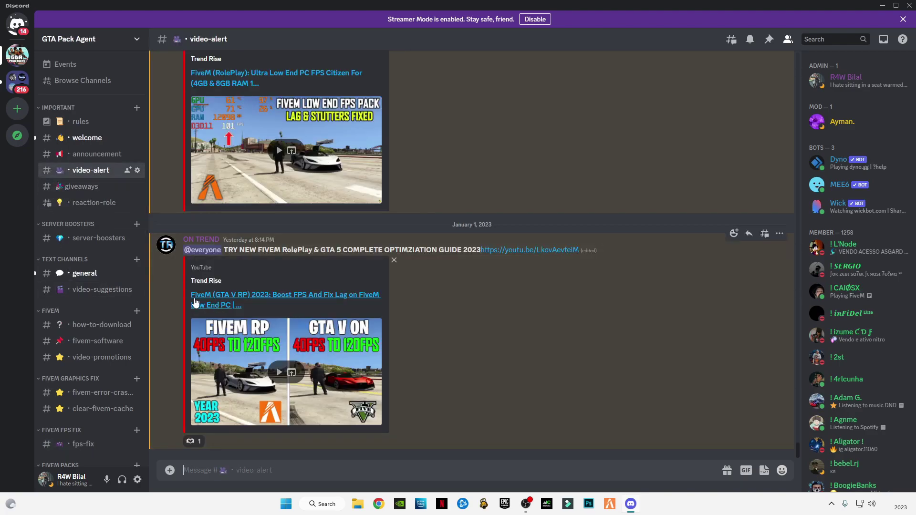
scroll(283, 380, up, 15)
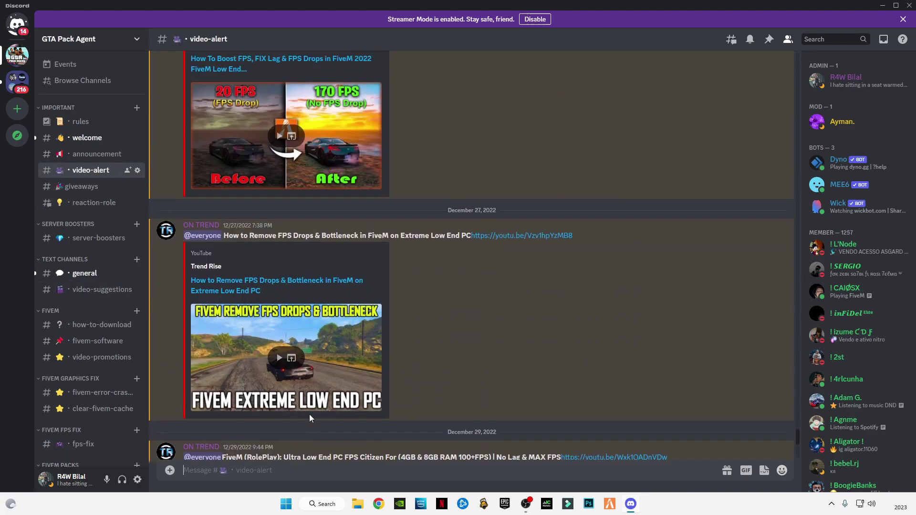
scroll(309, 414, up, 10)
scroll(309, 414, down, 10)
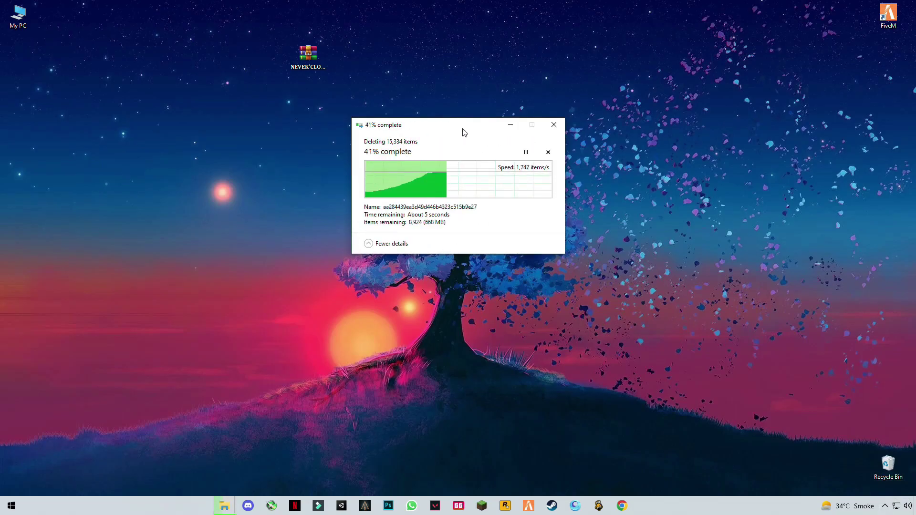
- Move the progress window aside while the 15,334 cached items finish deleting, then launch FiveM
mouse_move(465, 131)
mouse_down()
mouse_move(377, 160)
mouse_move(378, 168)
mouse_up()
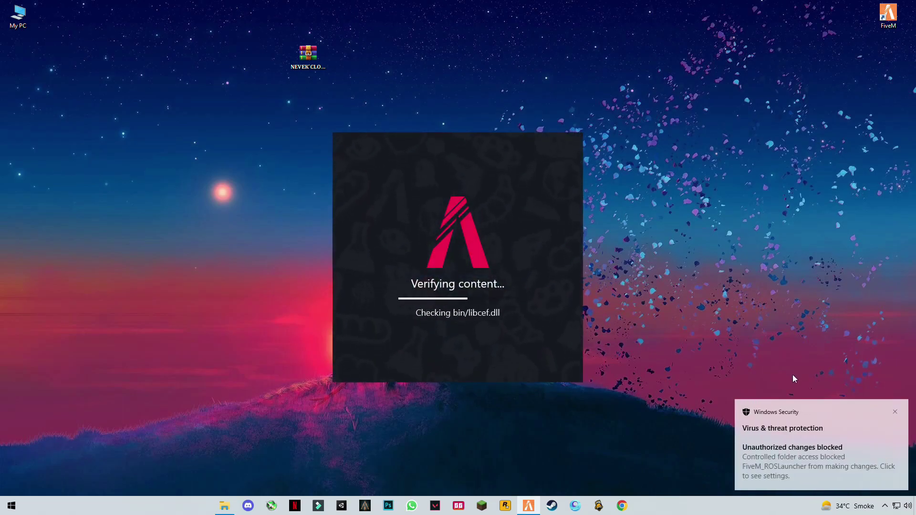
- Dismiss the Windows Security notification and shift the FiveM verification window slightly left
click(894, 412)
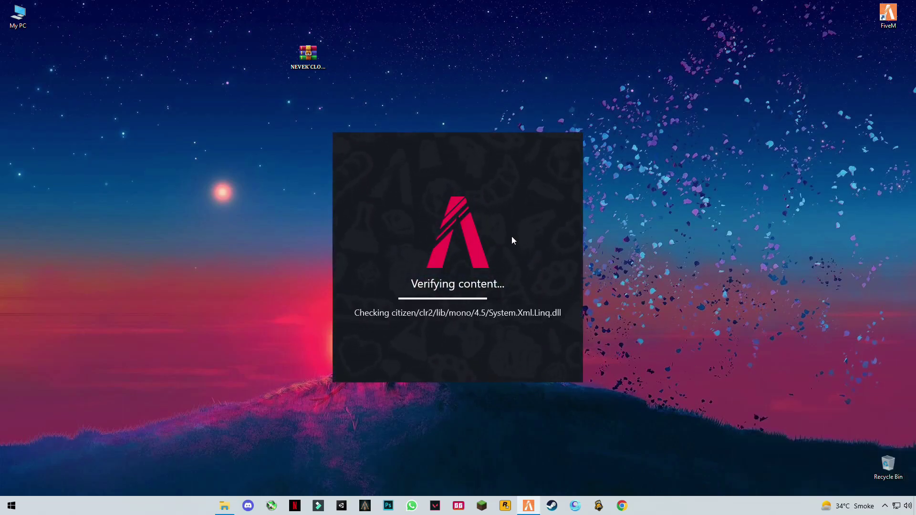
mouse_move(420, 139)
mouse_down()
mouse_move(382, 148)
mouse_move(403, 137)
mouse_up()
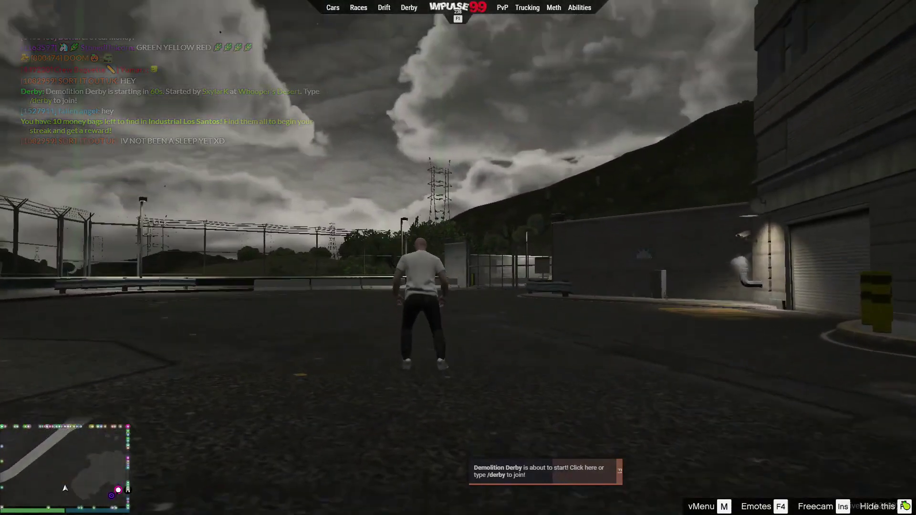
- Open the pause menu's SETTINGS and browse the Advanced Graphics options
key(Escape)
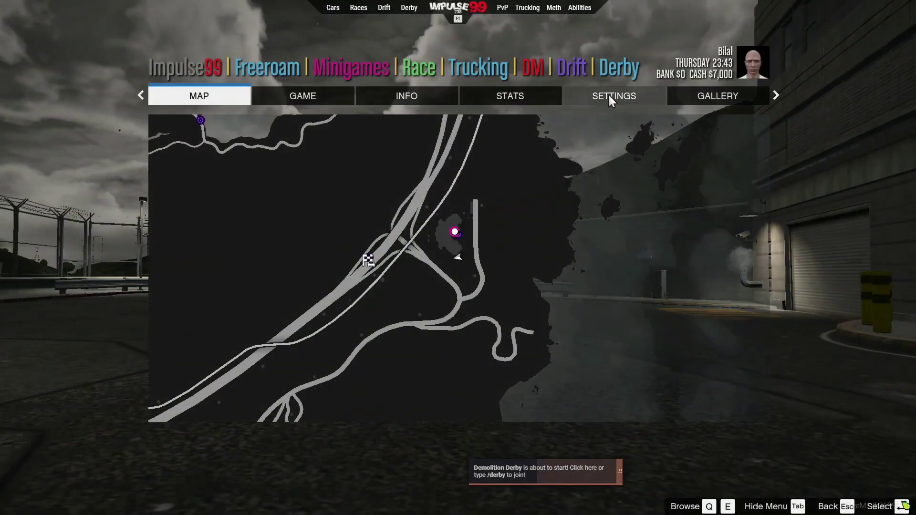
click(608, 93)
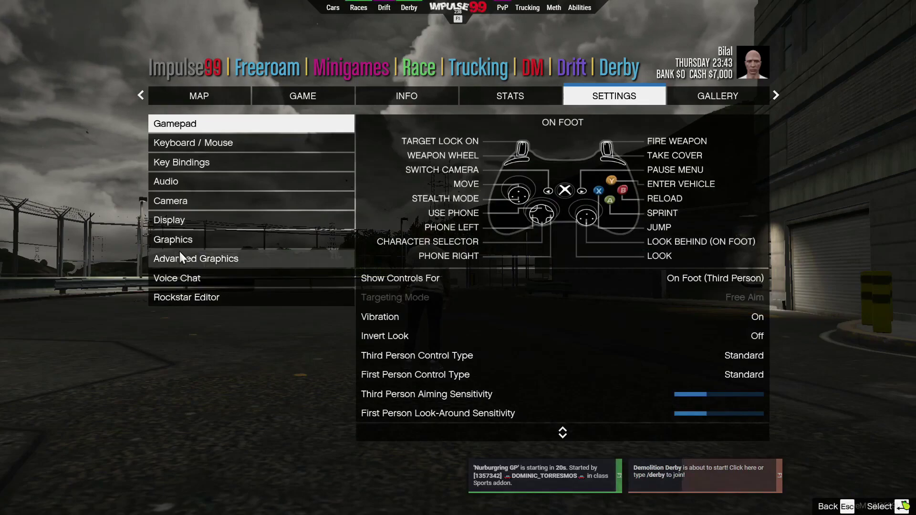
click(180, 254)
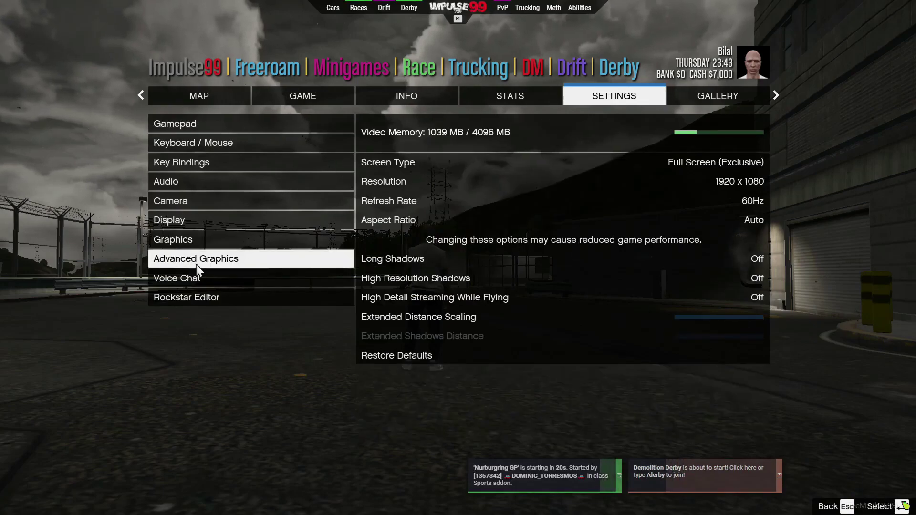
click(217, 262)
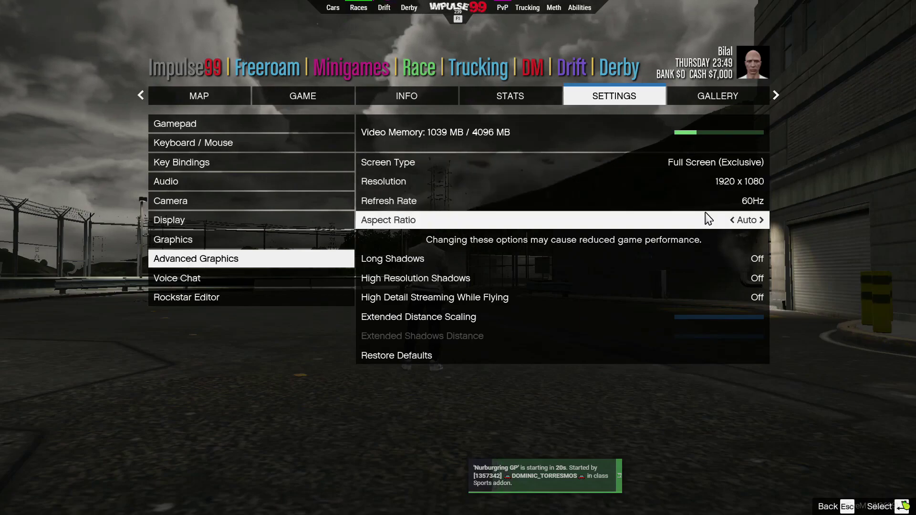
scroll(705, 210, down, 5)
- Review the Graphics options down to Tessellation, leaving them unchanged, and close the pause menu
click(233, 243)
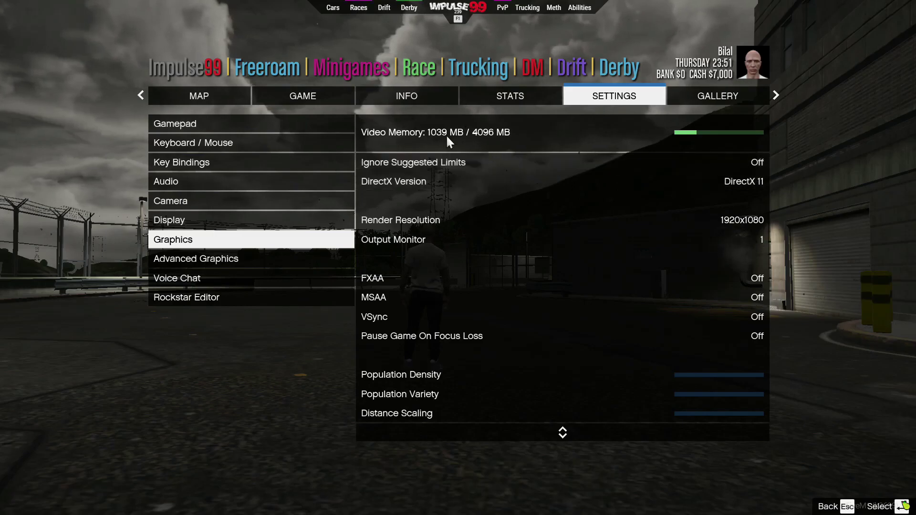
key(Down)
key(Down)
key(Up)
key(Up)
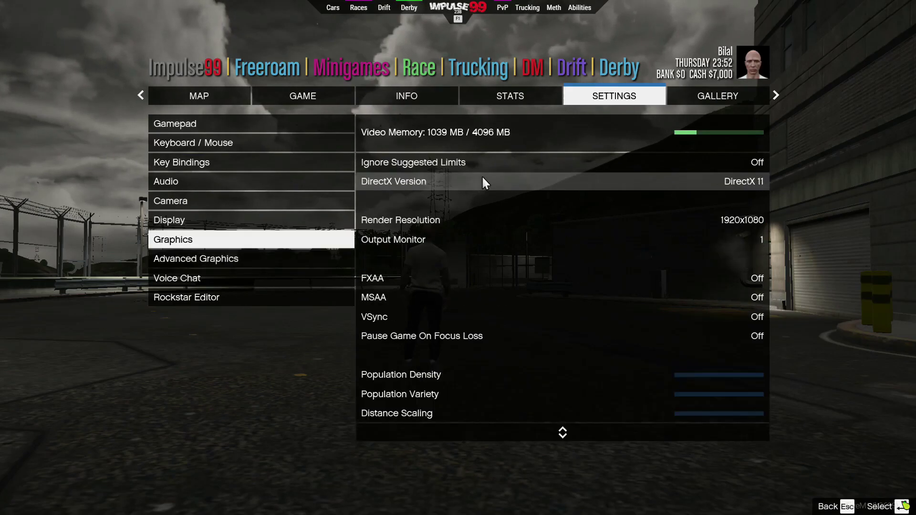
key(Return)
key(Down)
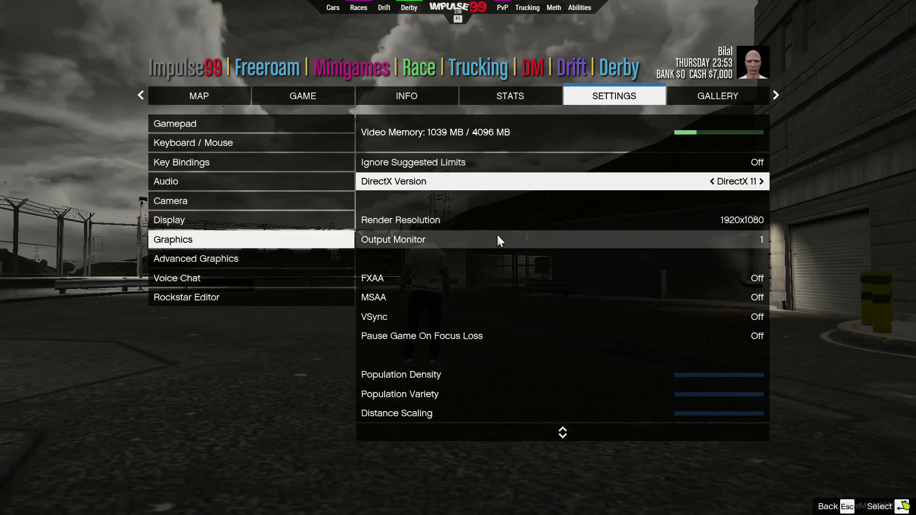
key(Down)
key(Down)
key(Down)
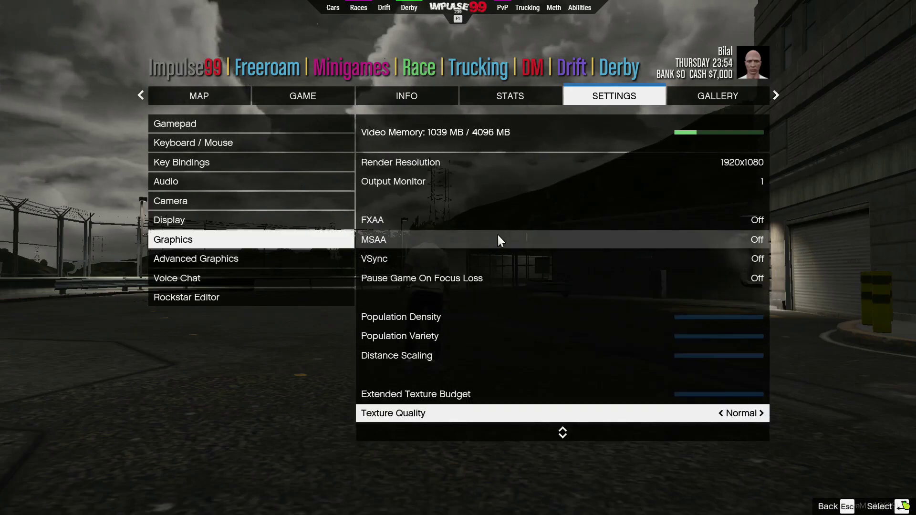
key(Down)
key(Down)
key(Down)
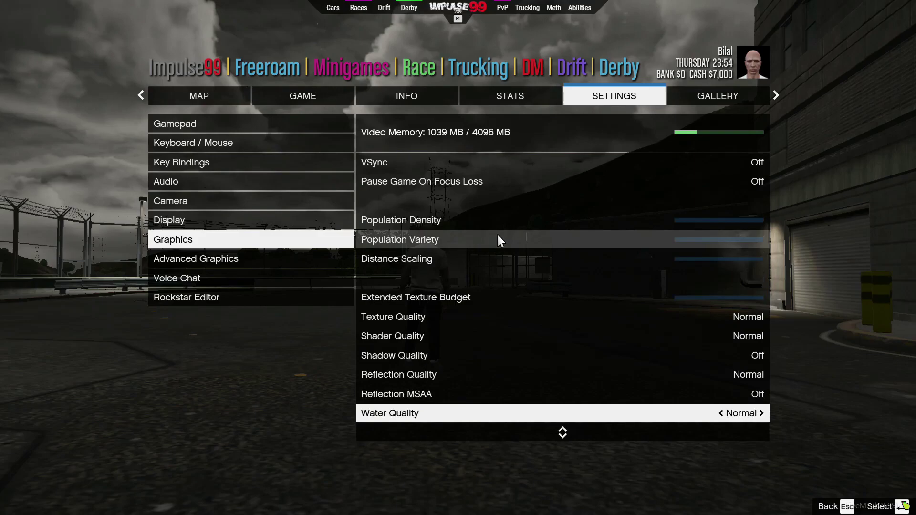
key(Down)
key(Down)
key(Down)
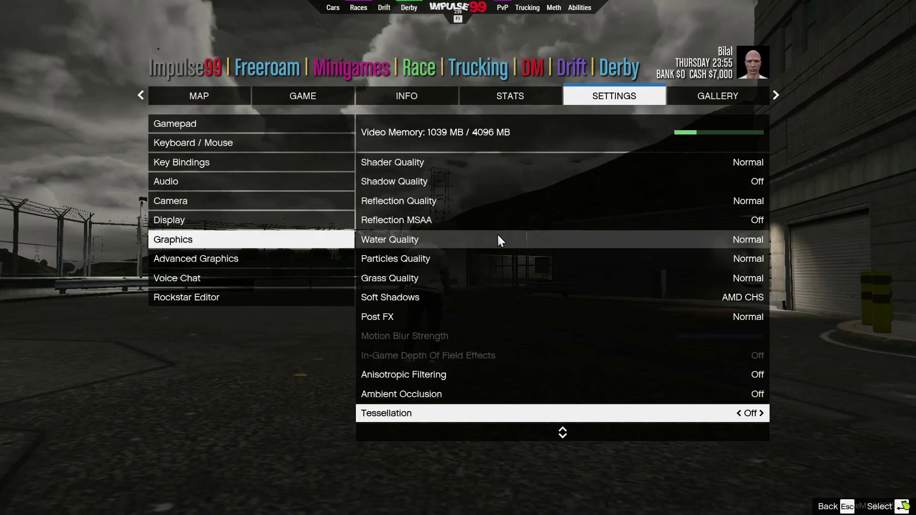
key(Down)
key(Down)
click(497, 239)
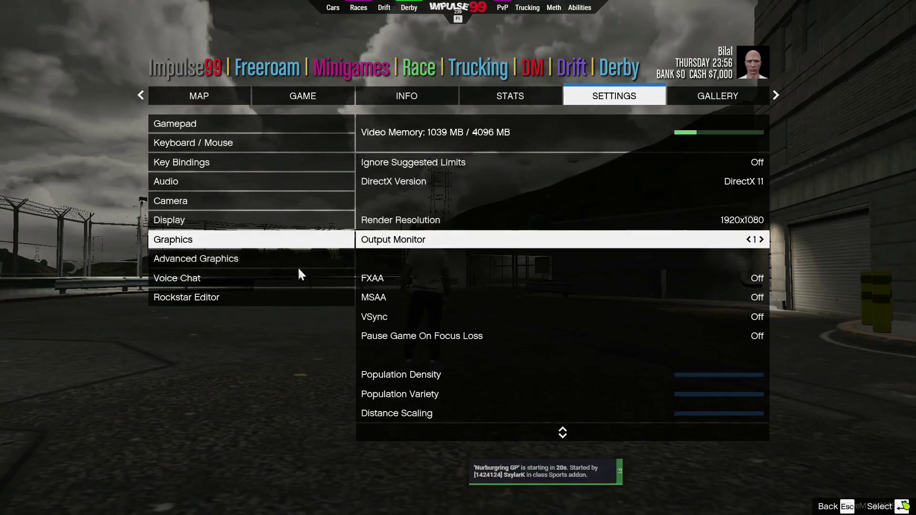
key(Escape)
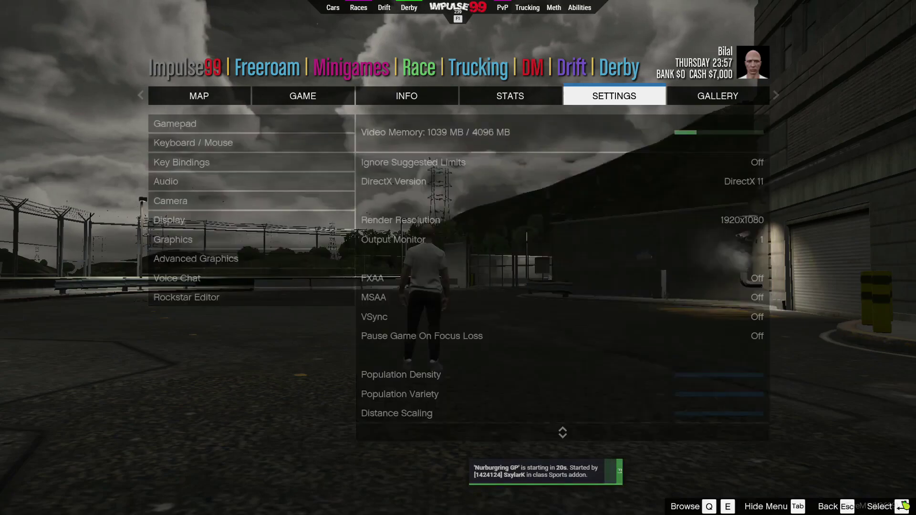
- Turn on the Draw FPS overlay from the F8 console's Overlays menu, then run along the road
key(Escape)
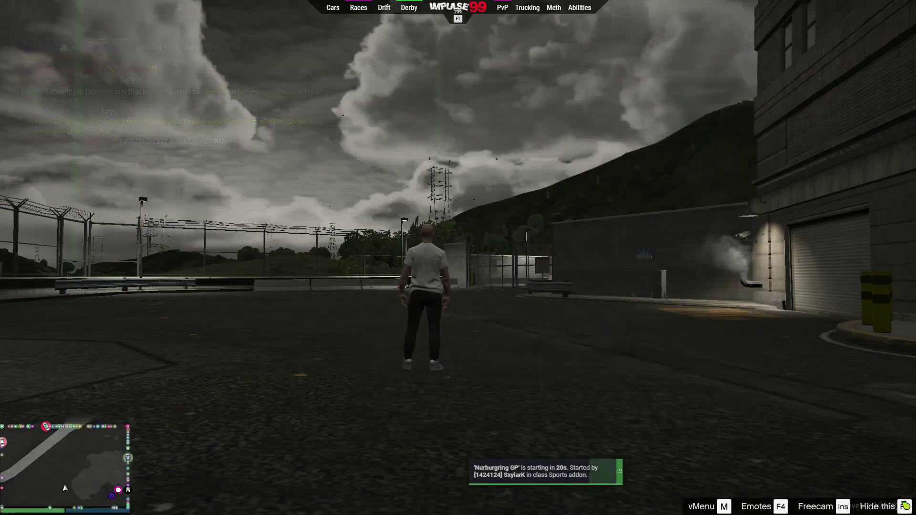
key(F8)
click(22, 5)
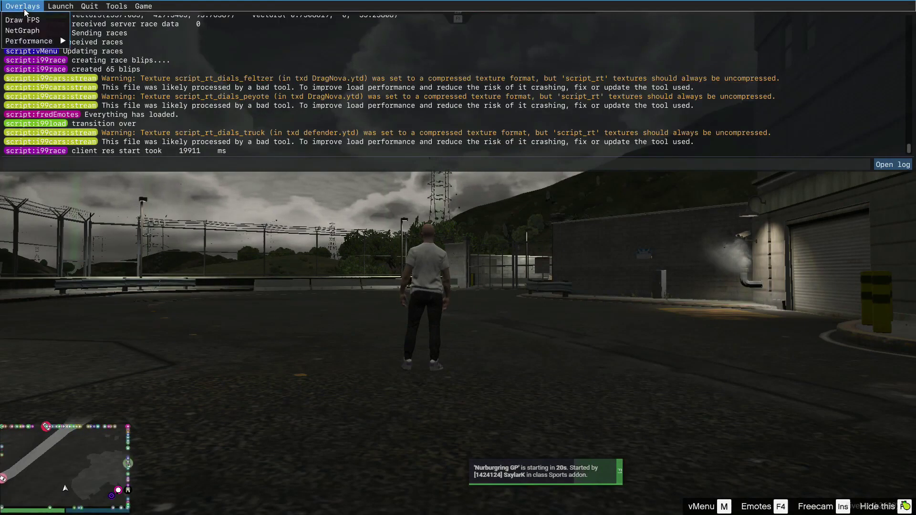
click(34, 21)
key(F8)
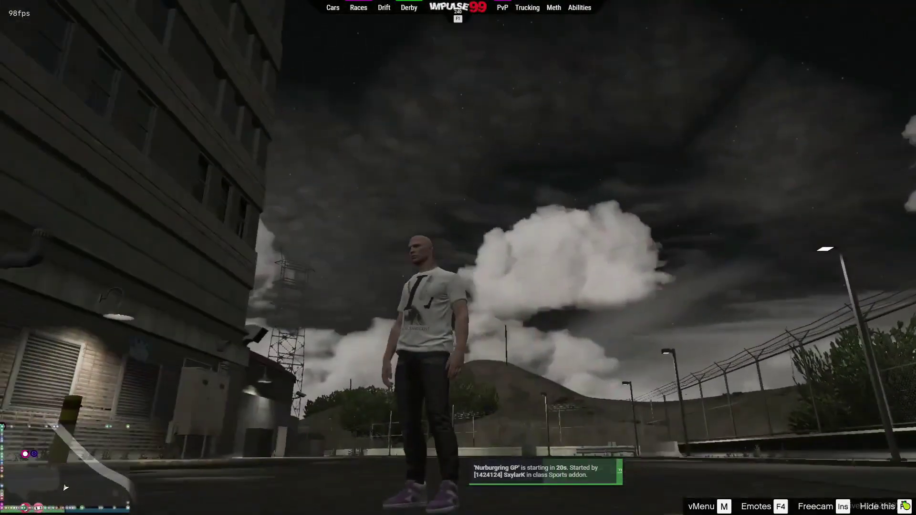
key(w)
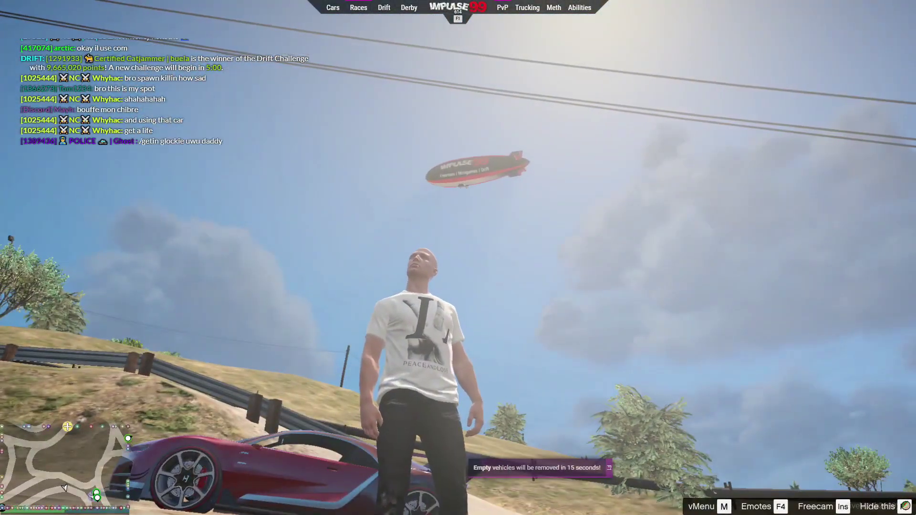
- Spawn a Nero Custom from vMenu's Super vehicle class
key(w)
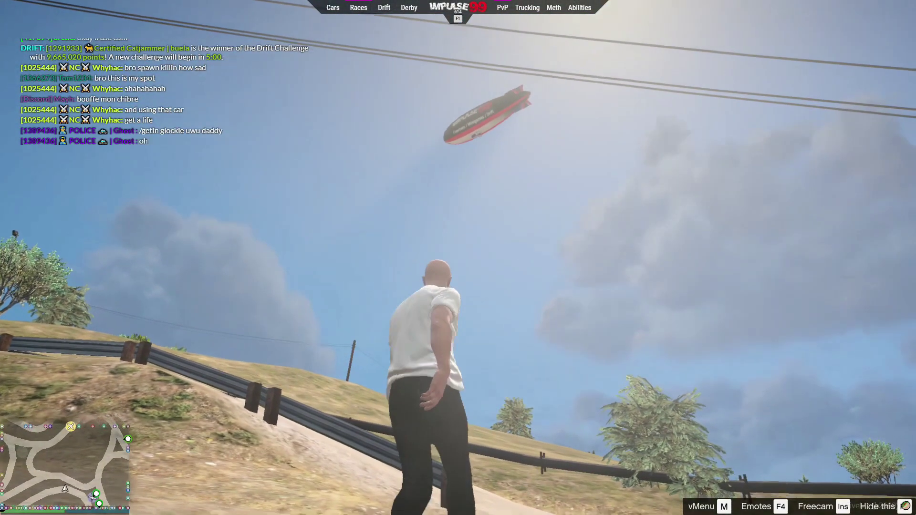
key(m)
key(Return)
key(Return)
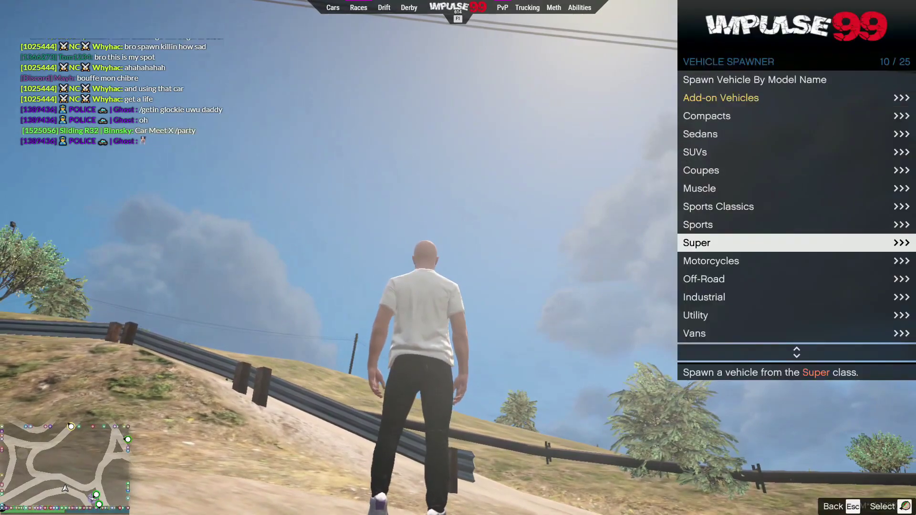
key(Return)
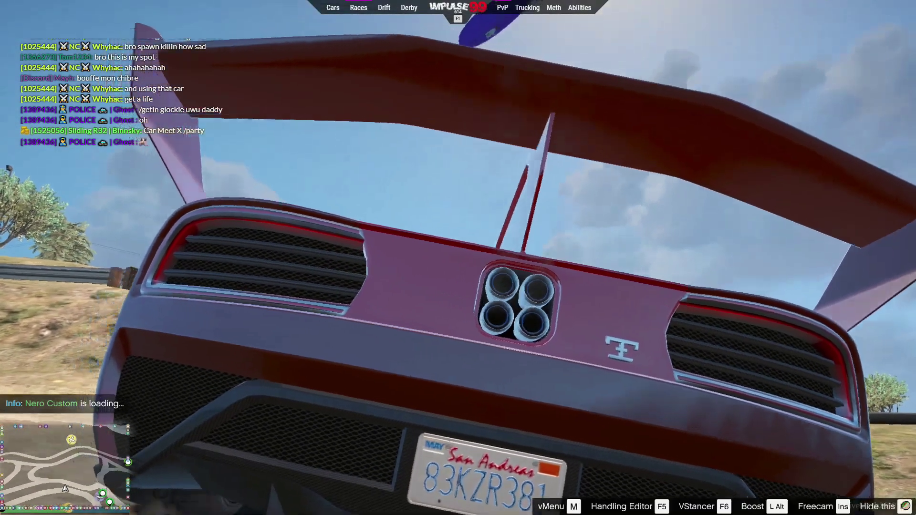
- Drive the Nero Custom up the dirt road, drifting and switching between cockpit and chase views
key(w)
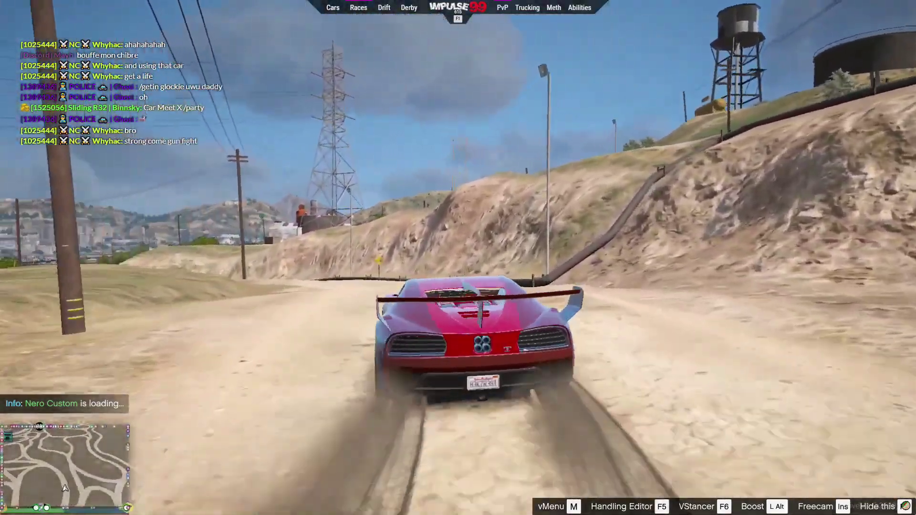
key(v)
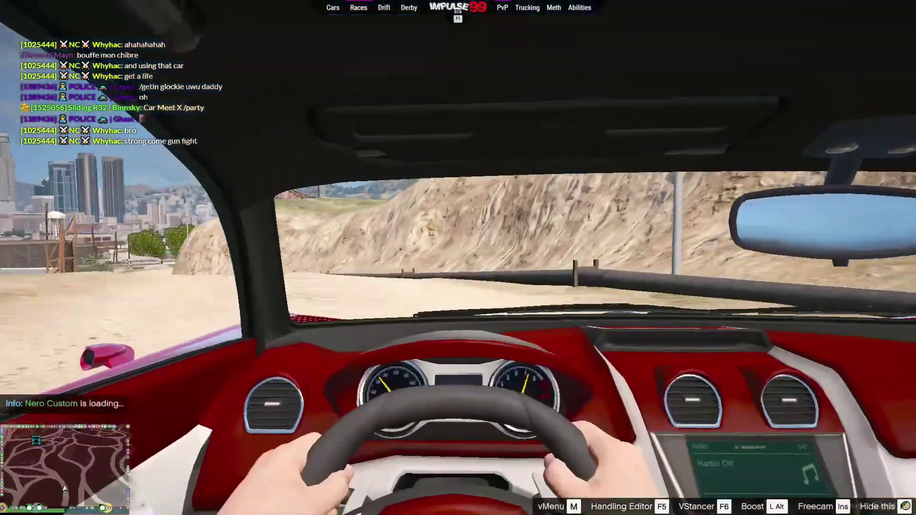
key(a)
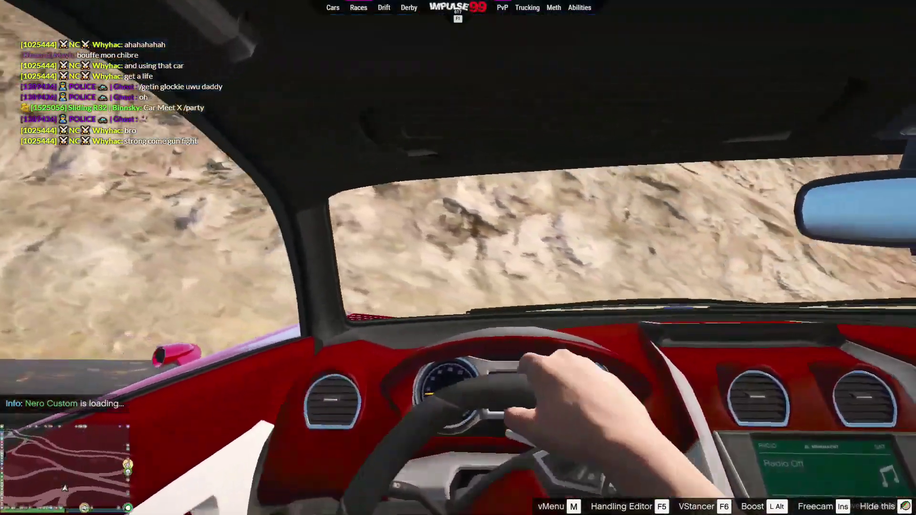
key(v)
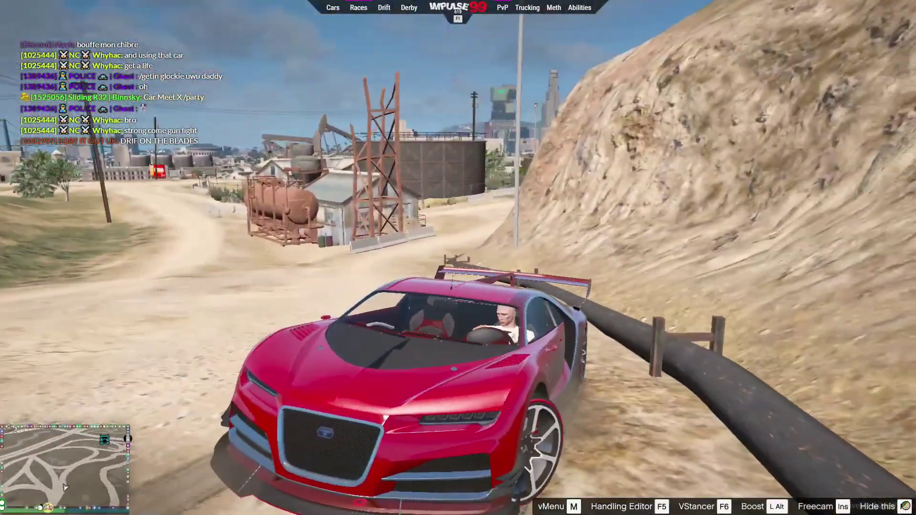
key(a)
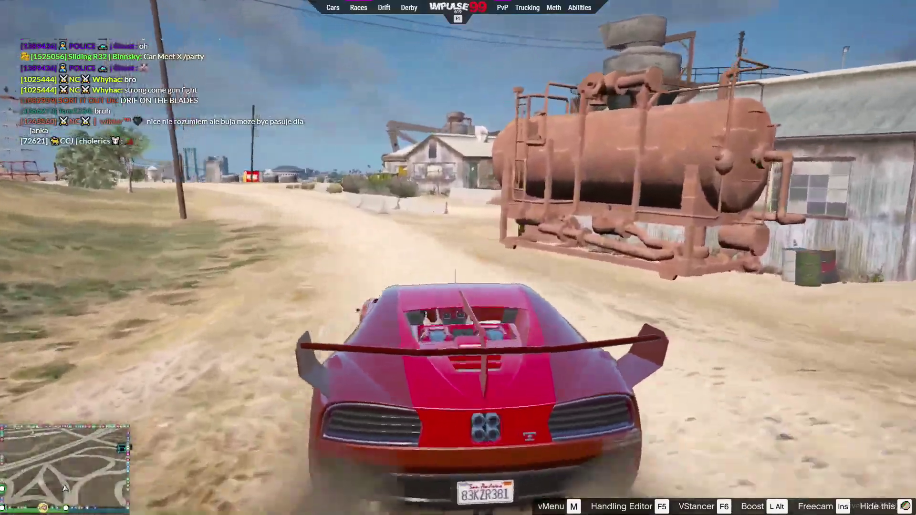
key(a)
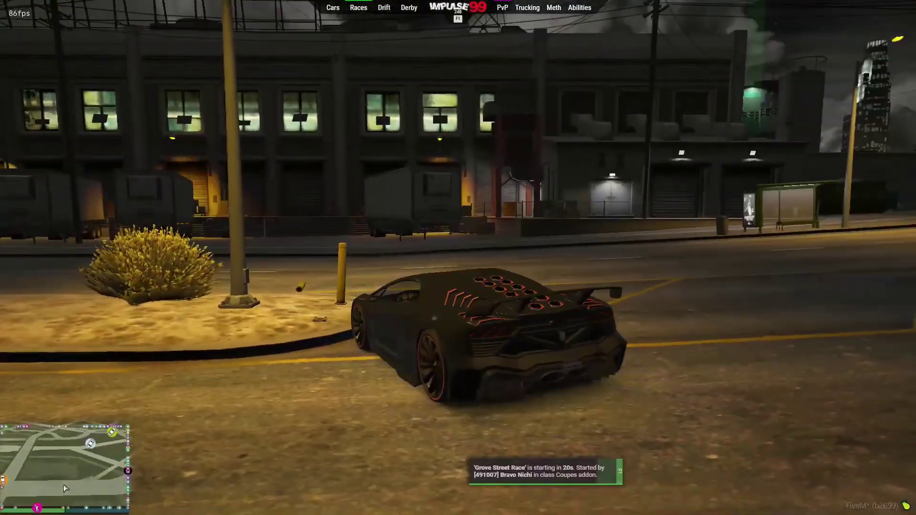
- Exit the parked supercar and look up at the night sky from the street
key(f)
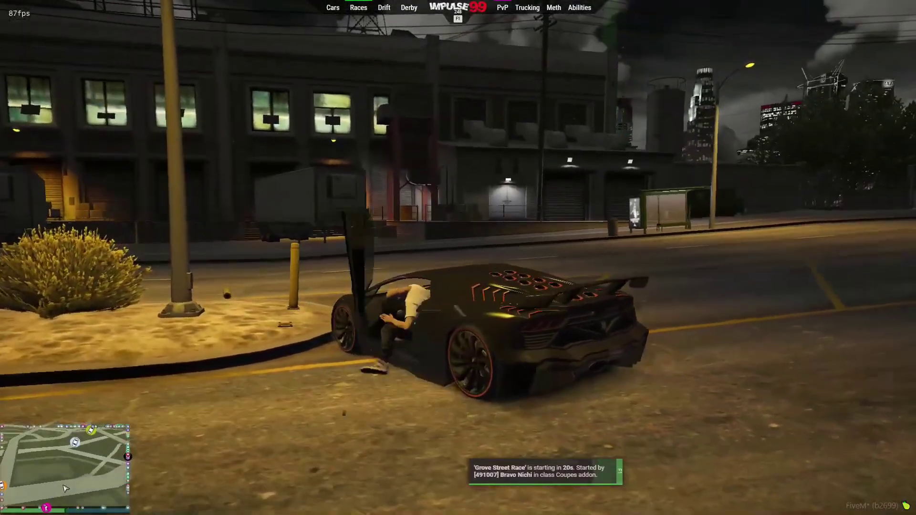
key(w)
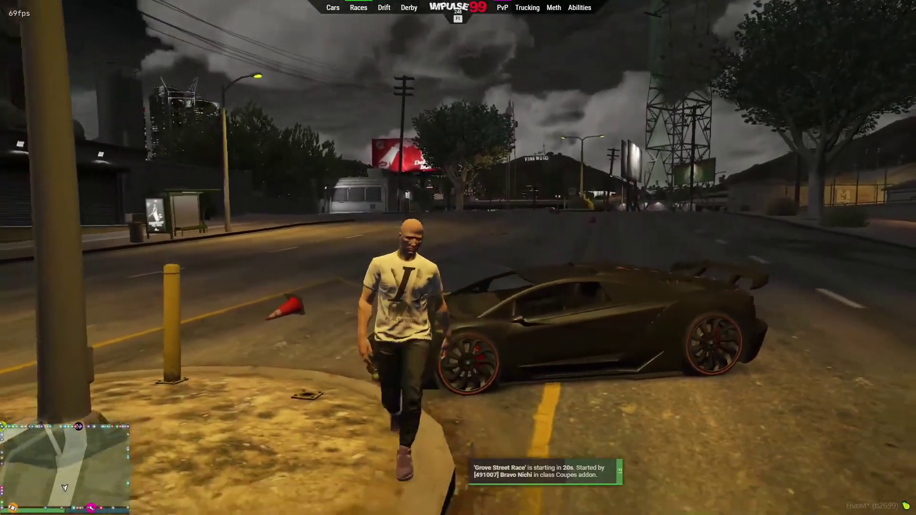
key(a)
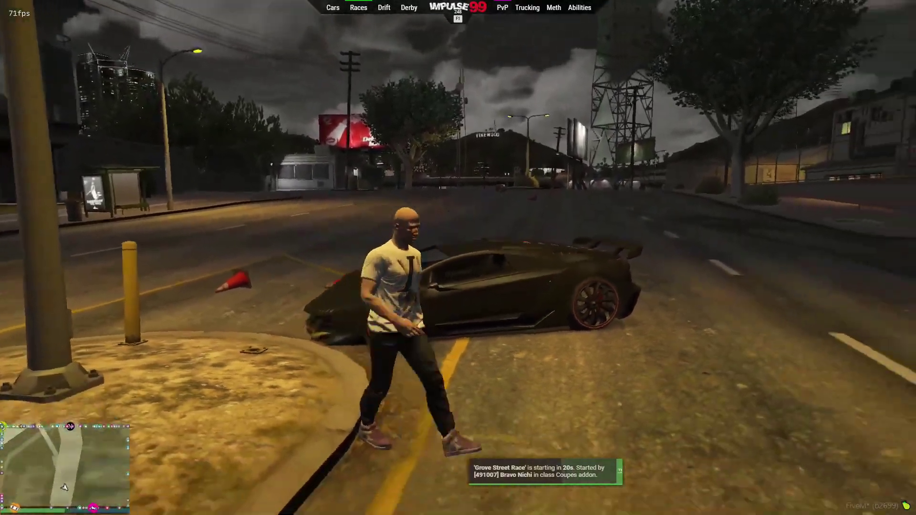
key(w)
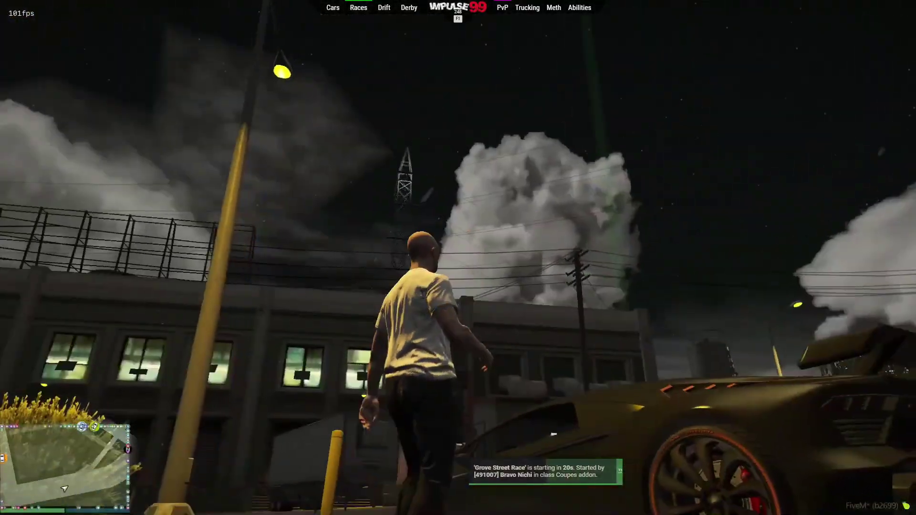
key(w)
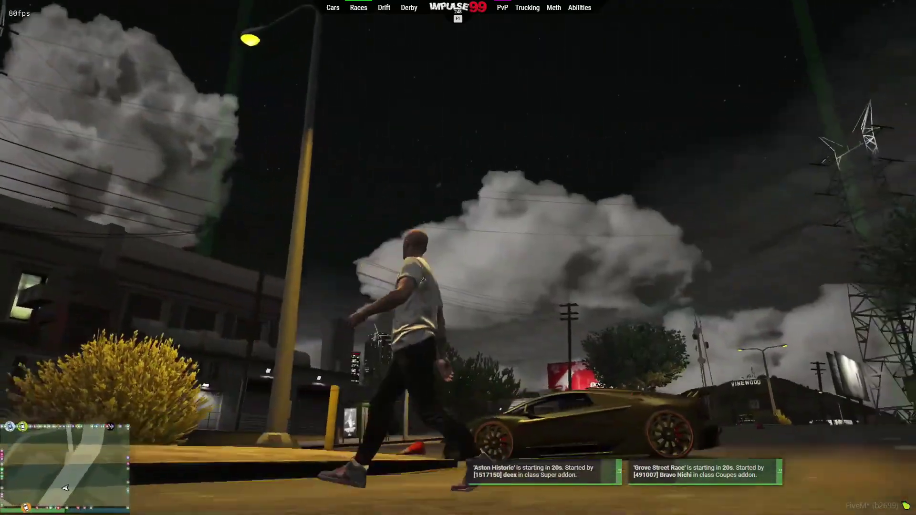
key(w)
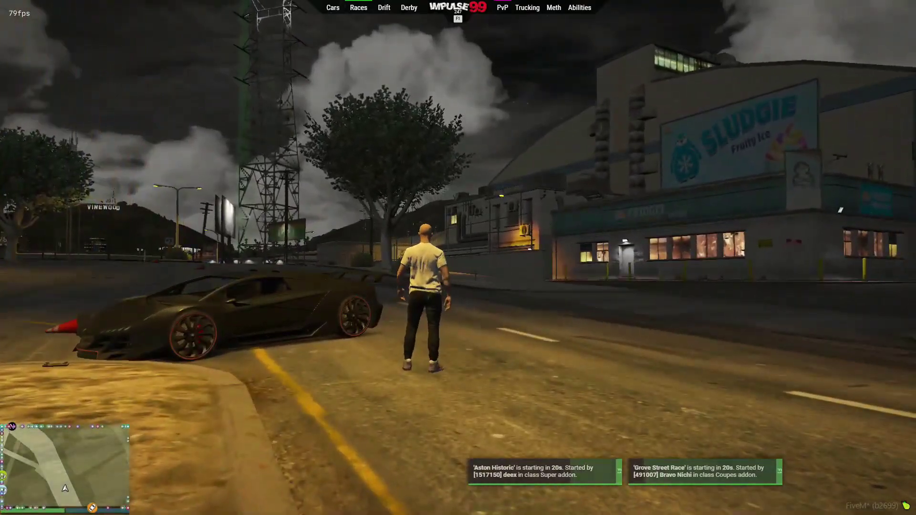
key(w)
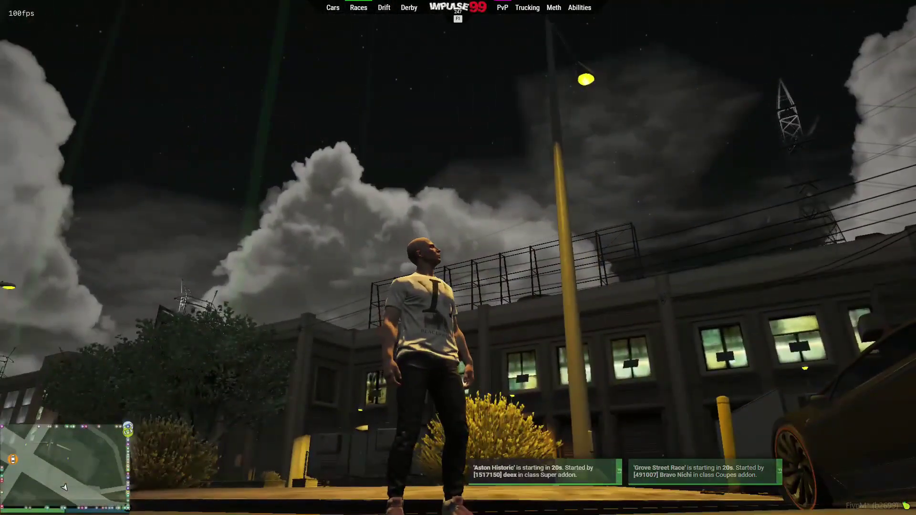
key(w)
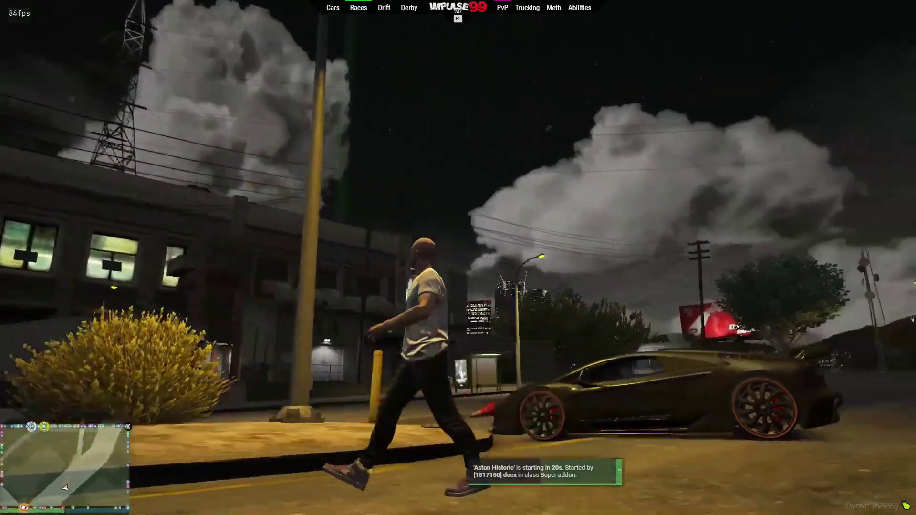
- Walk around the street viewing the warehouse and trees, then run back toward the car
key(w)
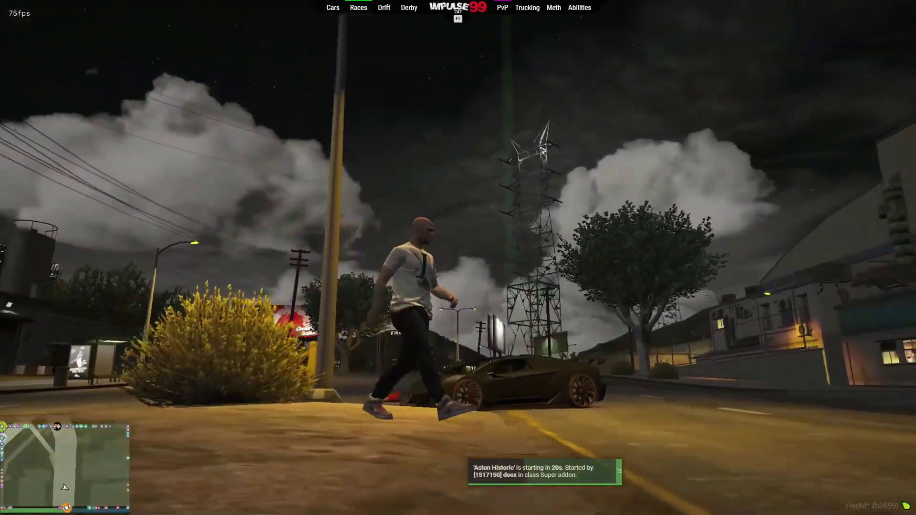
key(w)
key(w)
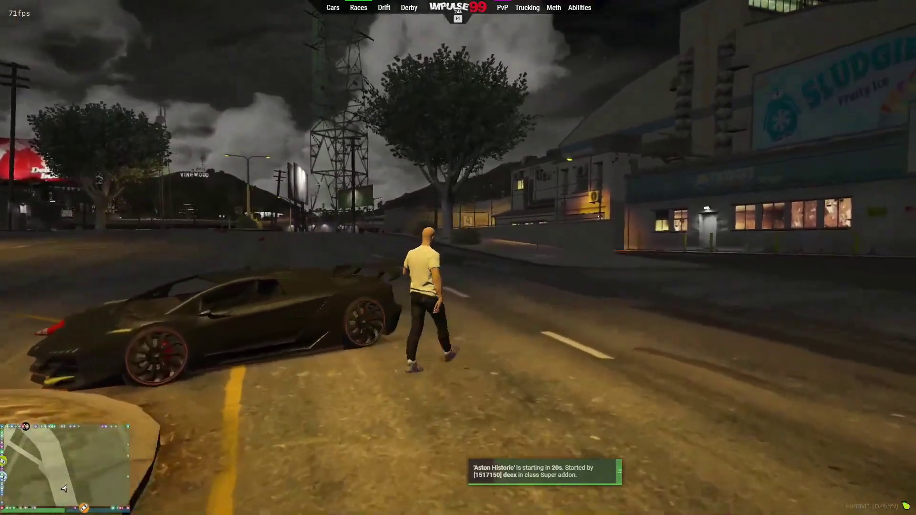
key(w)
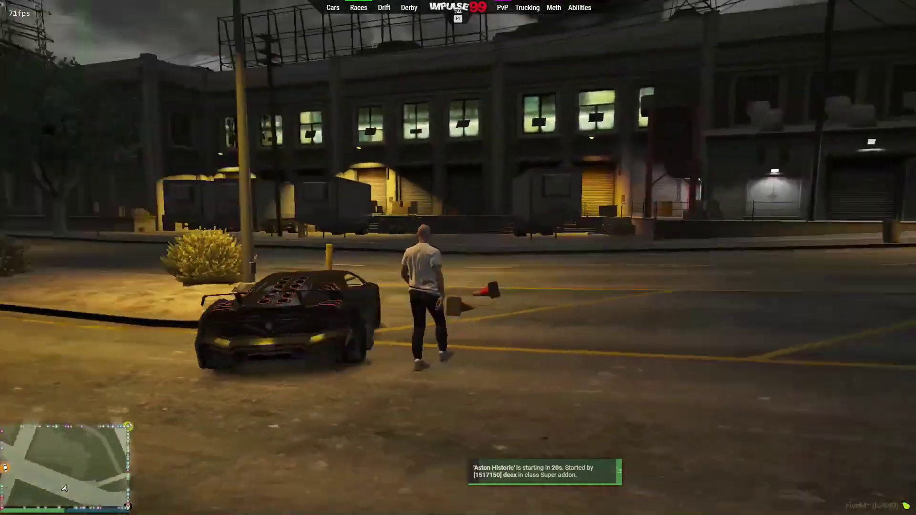
key(w)
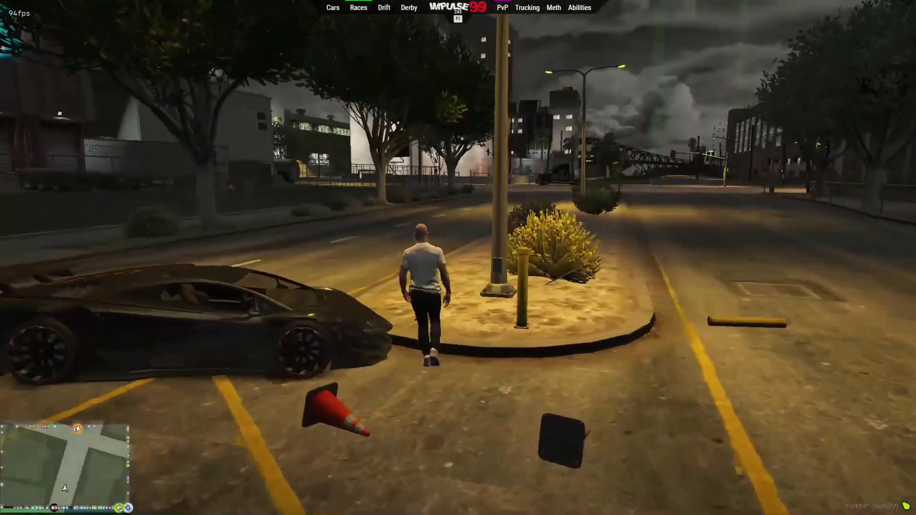
key(w)
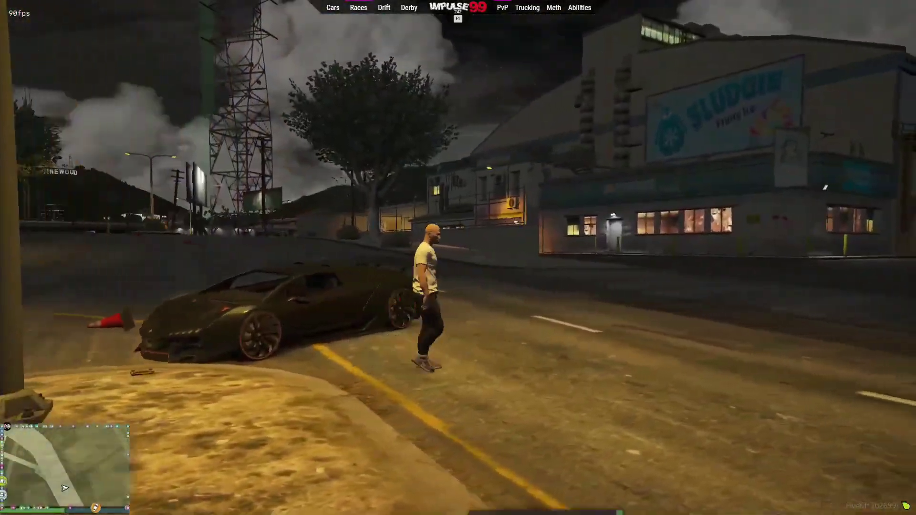
key(s)
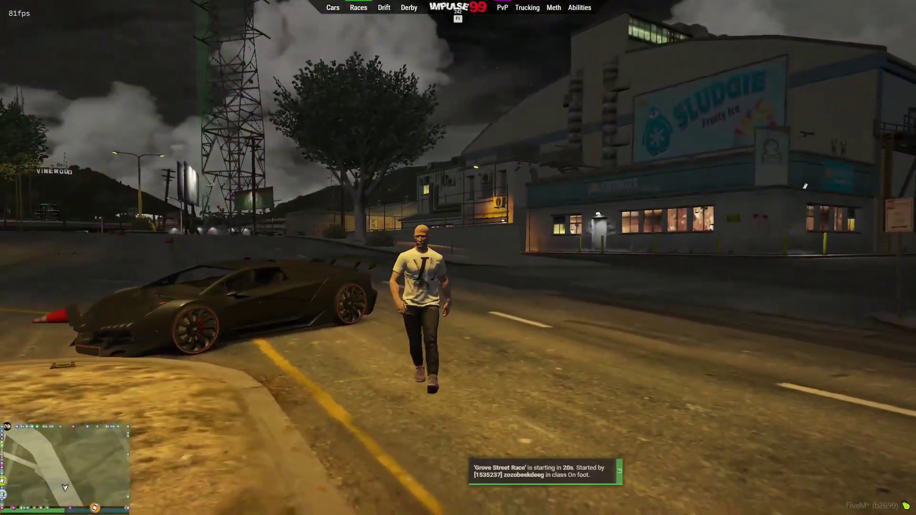
key(w)
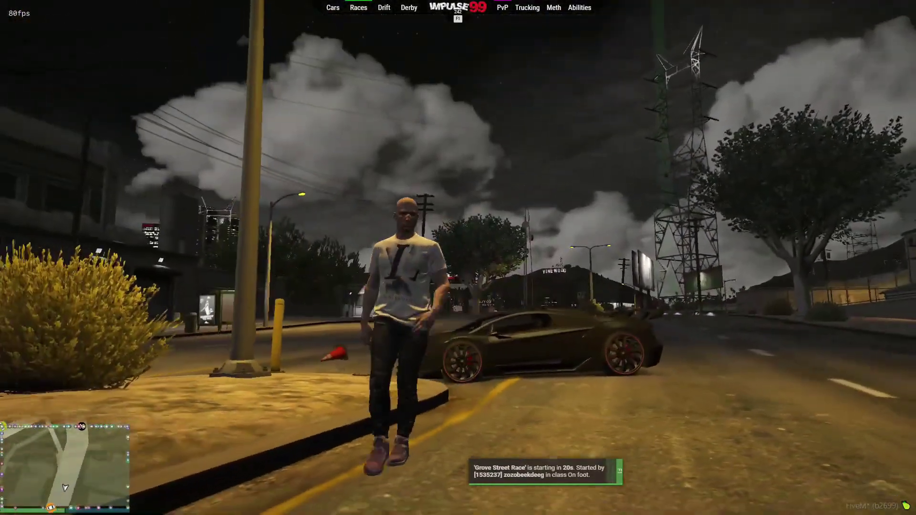
key(w)
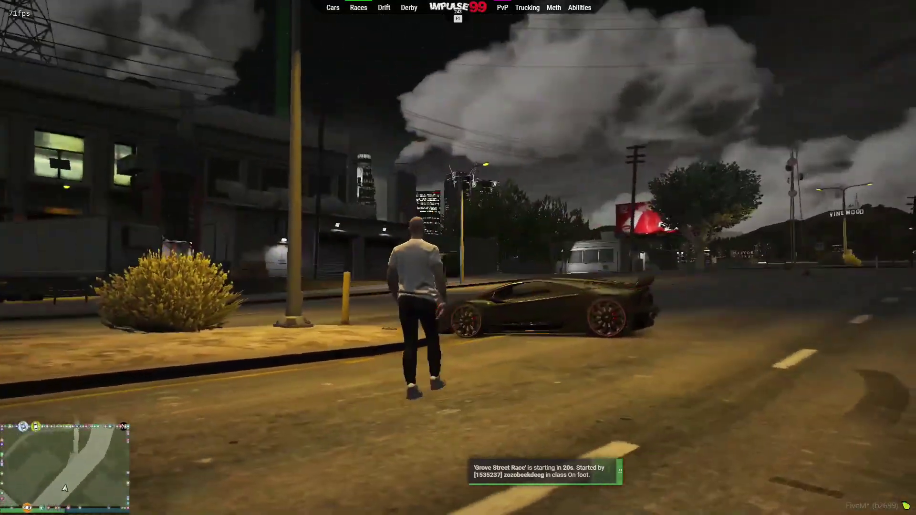